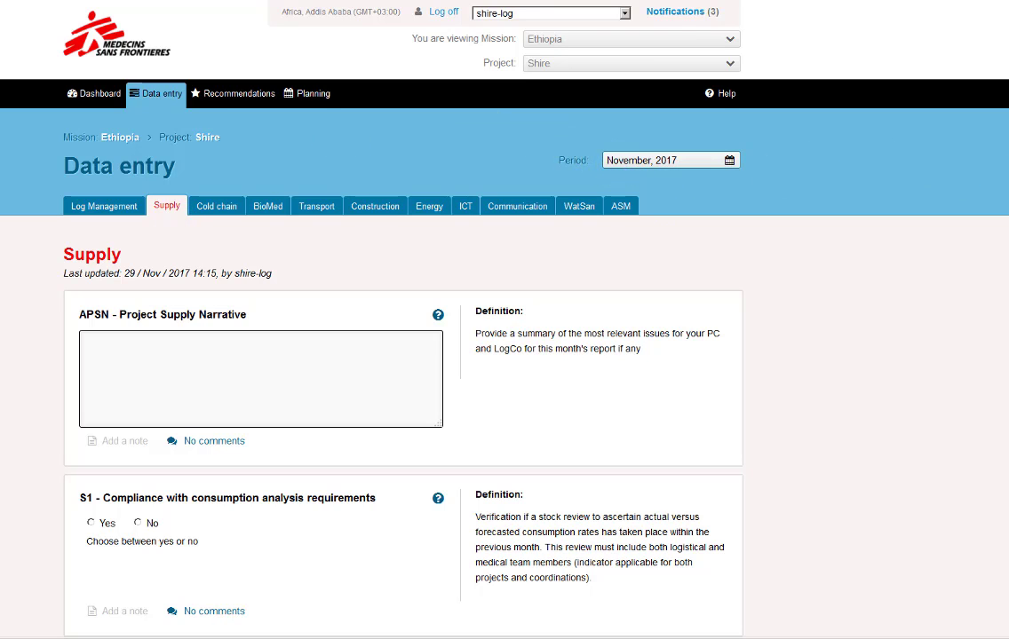
# - Enable the Medical Store Shire Town section in the Supply data entry and open its TSR v12 & v13 spreadsheet import
pyautogui.scroll(-6, 839, 421)
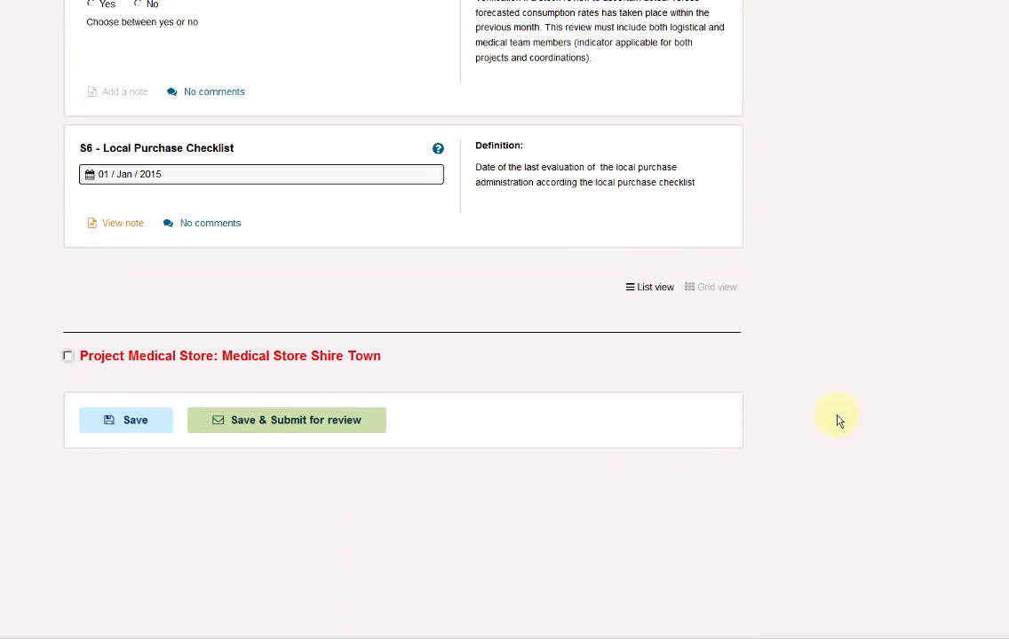
pyautogui.click(268, 358)
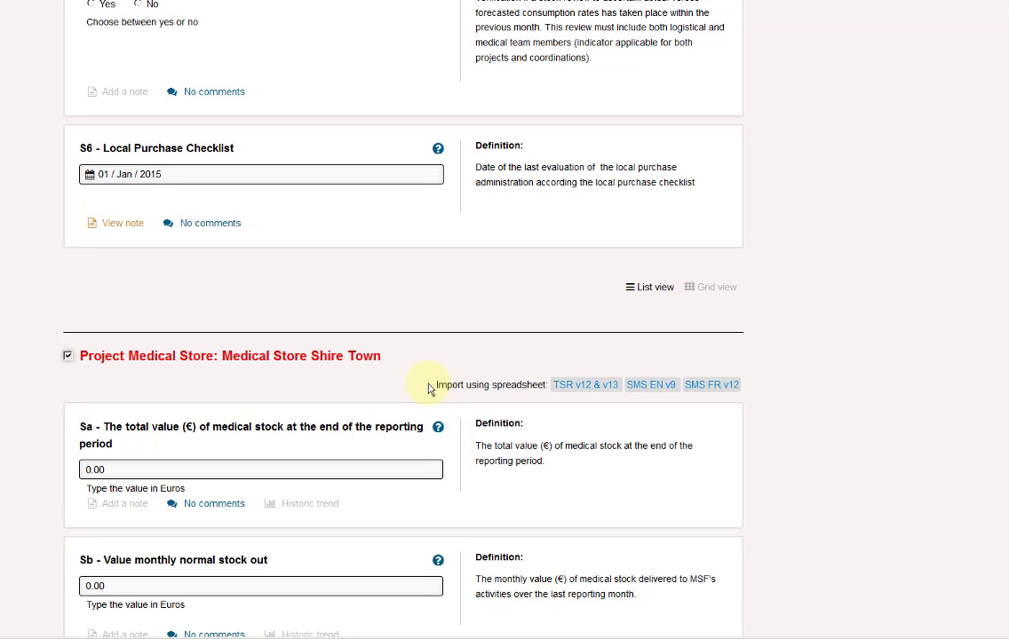
pyautogui.moveTo(429, 388); pyautogui.dragTo(550, 388)
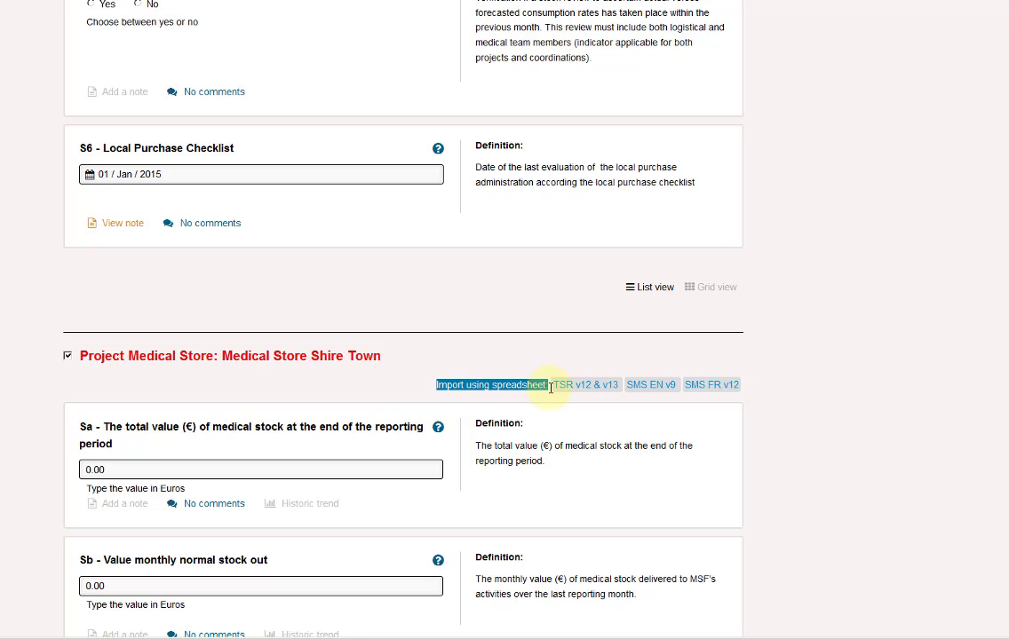
pyautogui.click(587, 402)
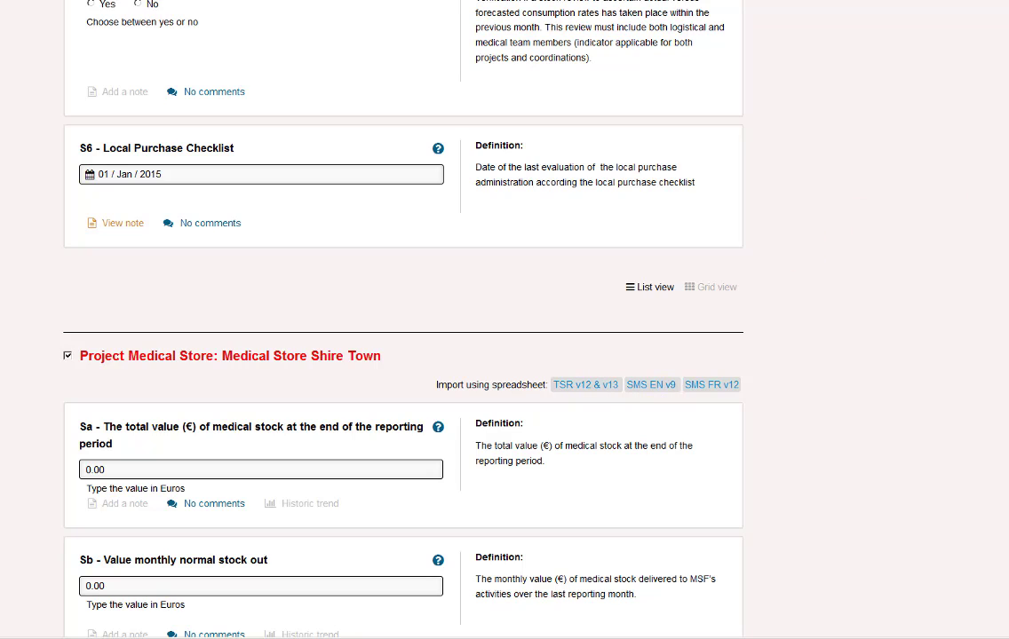
pyautogui.scroll(-3, 403, 320)
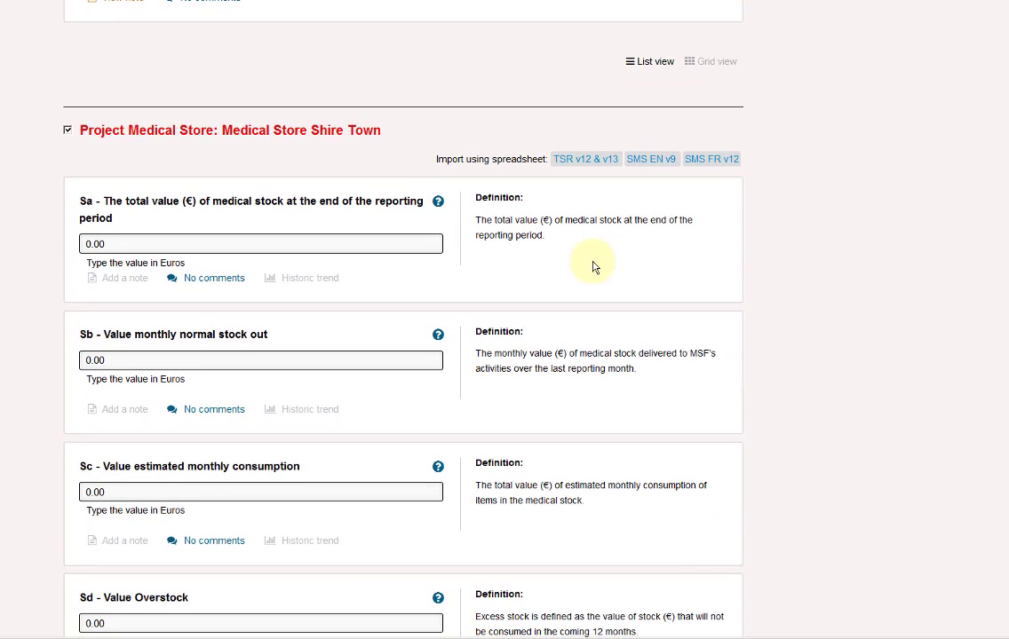
pyautogui.click(594, 162)
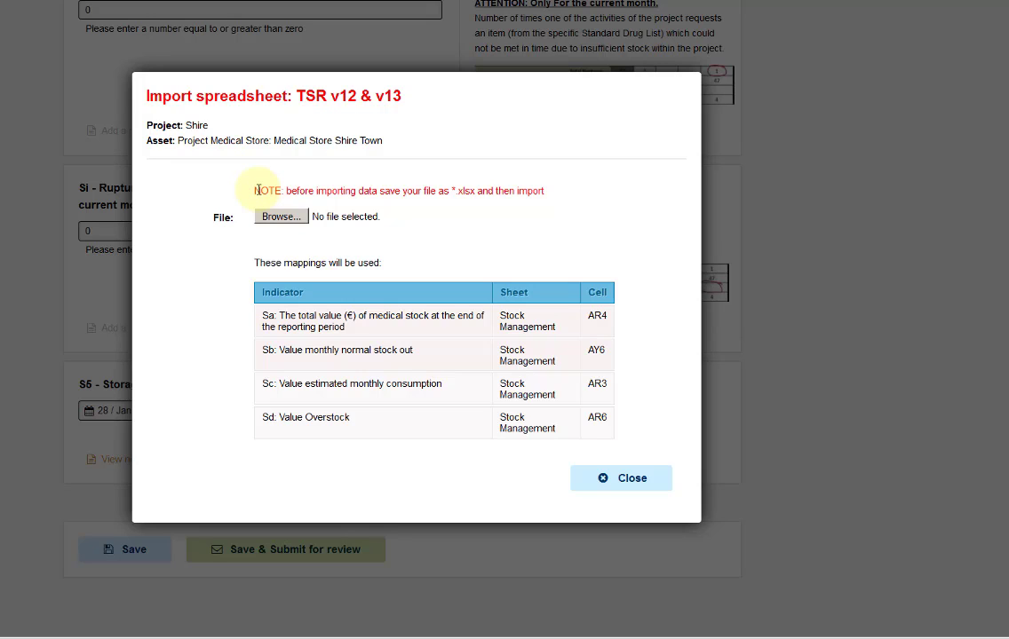
# - Switch to the TSR,SMS folder, open TSR_Shire_2017_08_31.xlsb in Excel, and save it as an Excel Workbook (*.xlsx)
pyautogui.hotkey('alt', 'Tab')
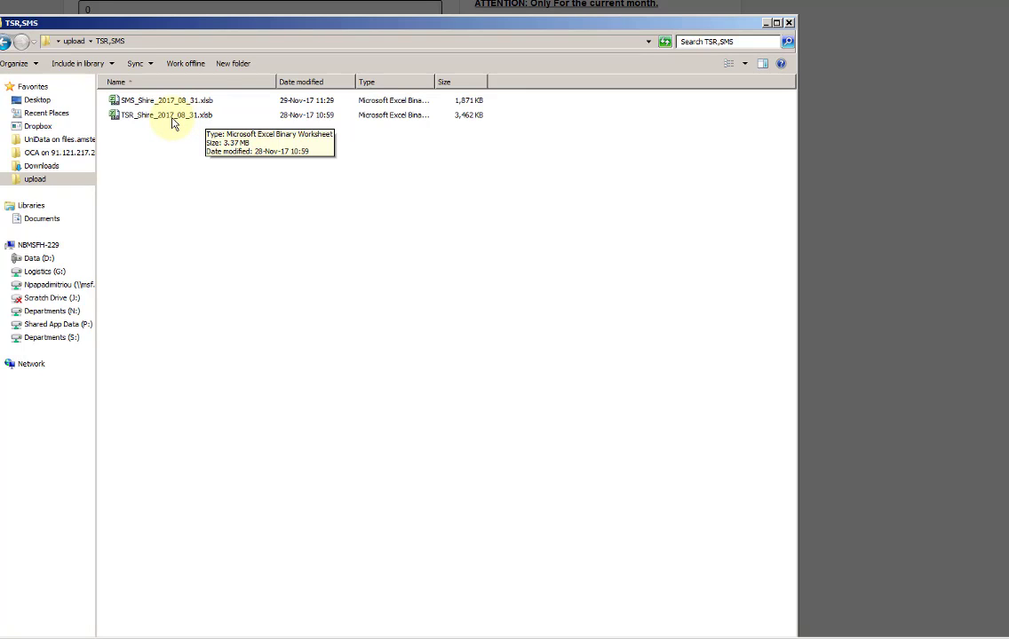
pyautogui.doubleClick(163, 123)
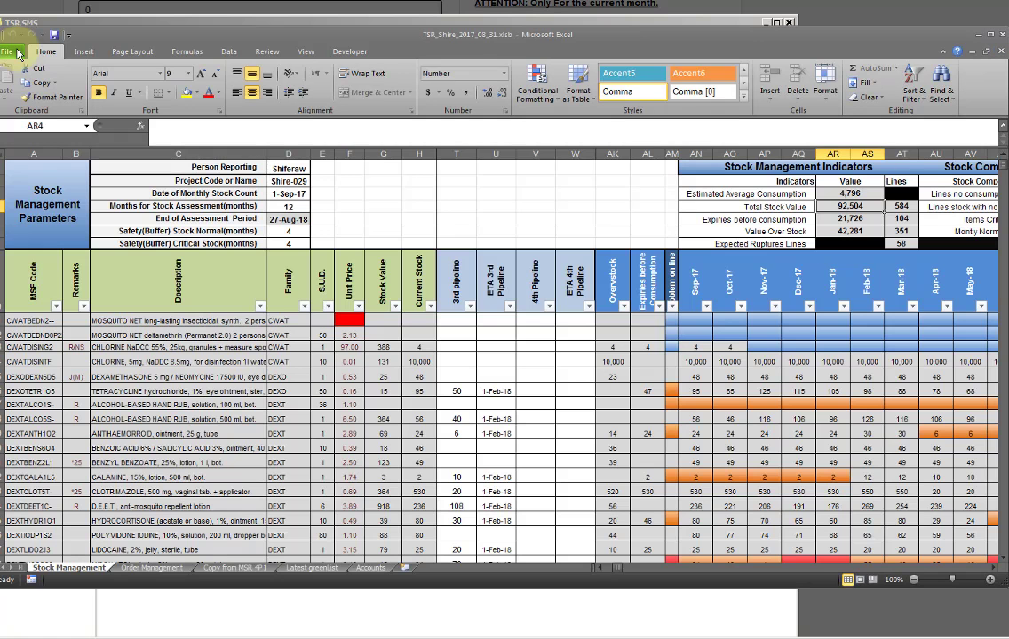
pyautogui.click(16, 53)
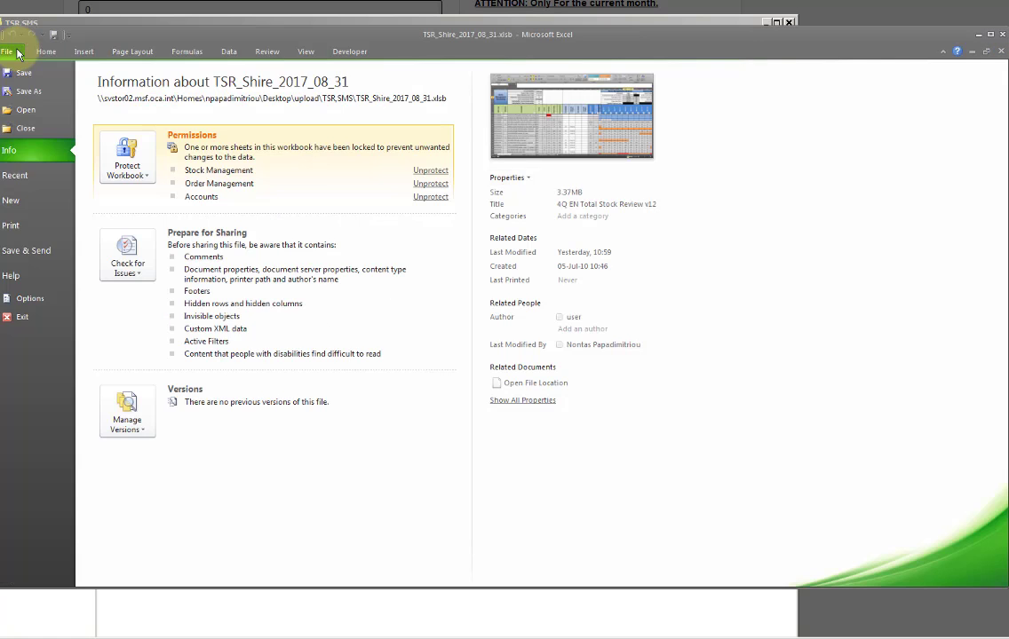
pyautogui.click(29, 91)
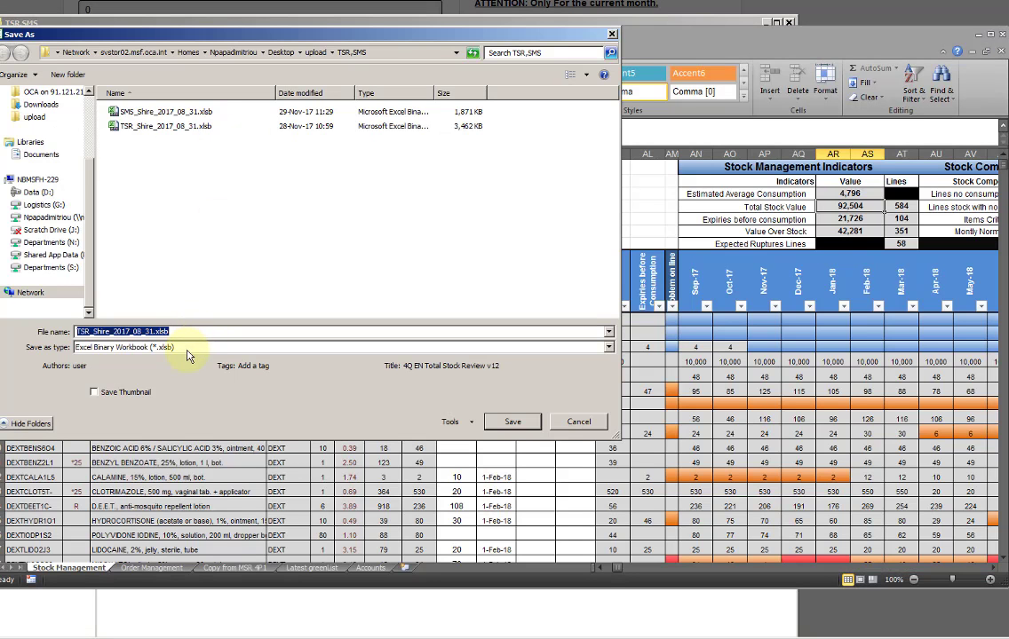
pyautogui.click(187, 347)
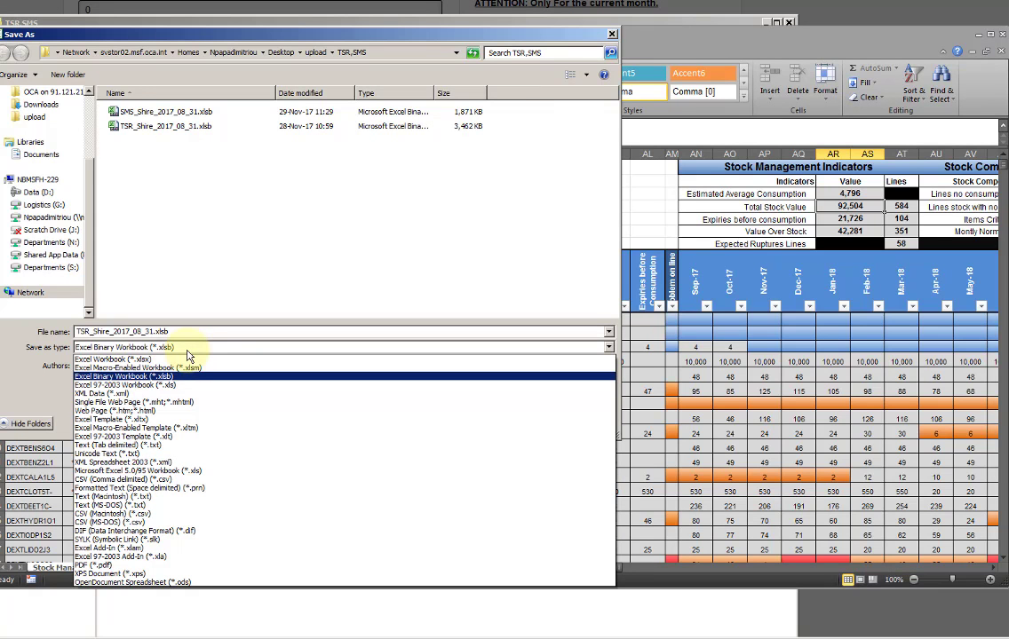
pyautogui.click(142, 363)
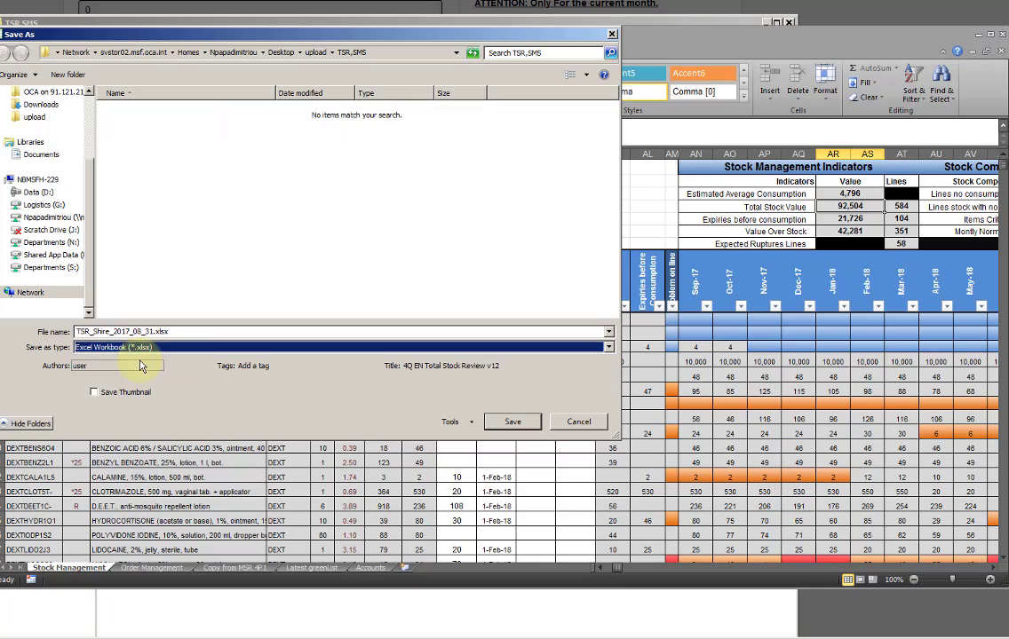
pyautogui.click(512, 424)
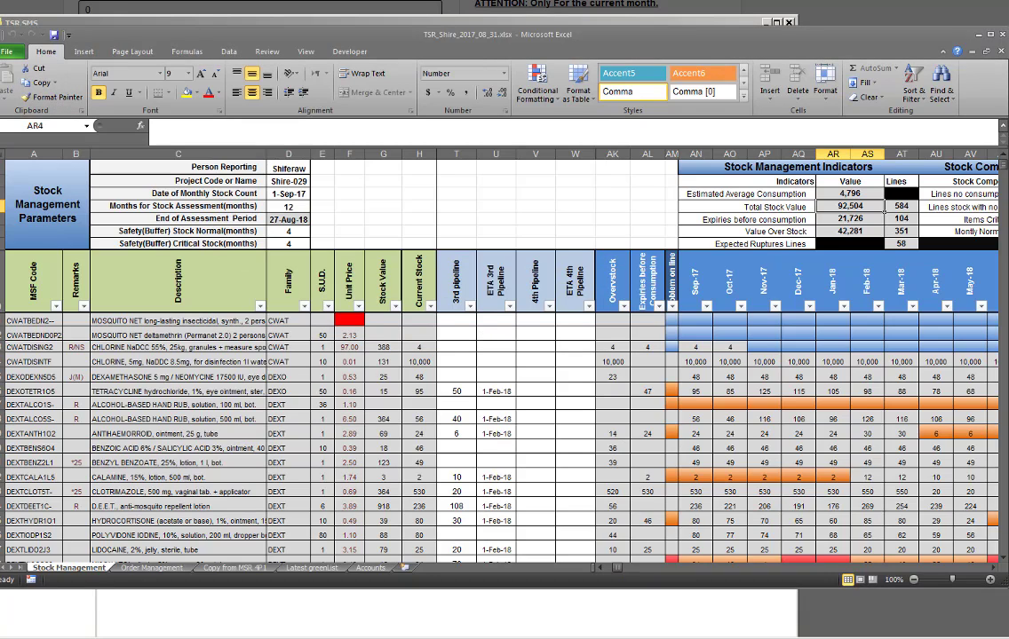
# - Return to the browser's TSR v12 & v13 import form and import the file TSR_Shire_2017_08_31.xlsx
pyautogui.hotkey('alt', 'Tab')
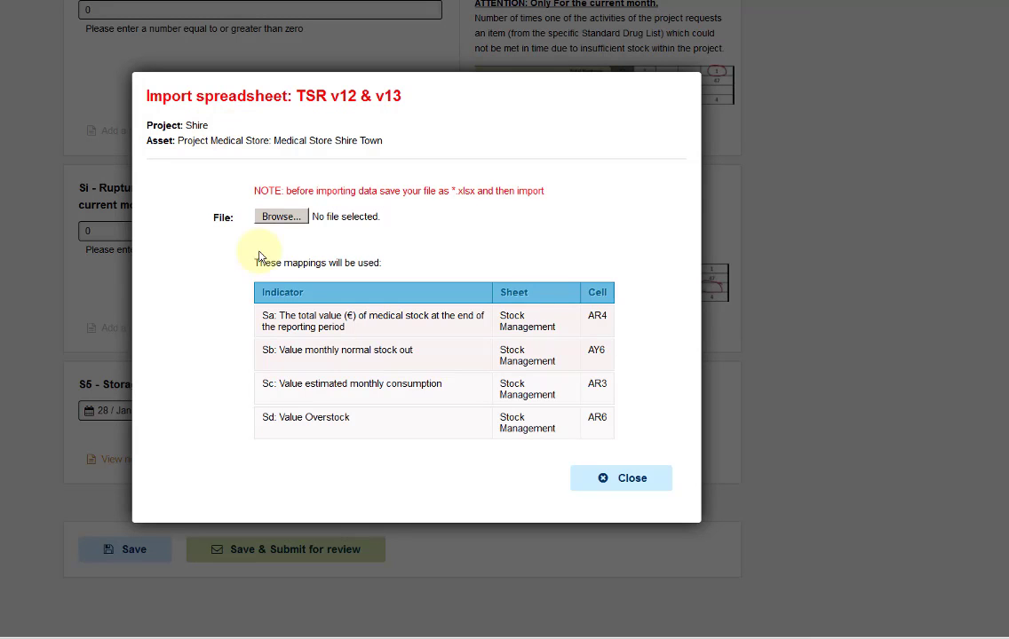
pyautogui.click(291, 220)
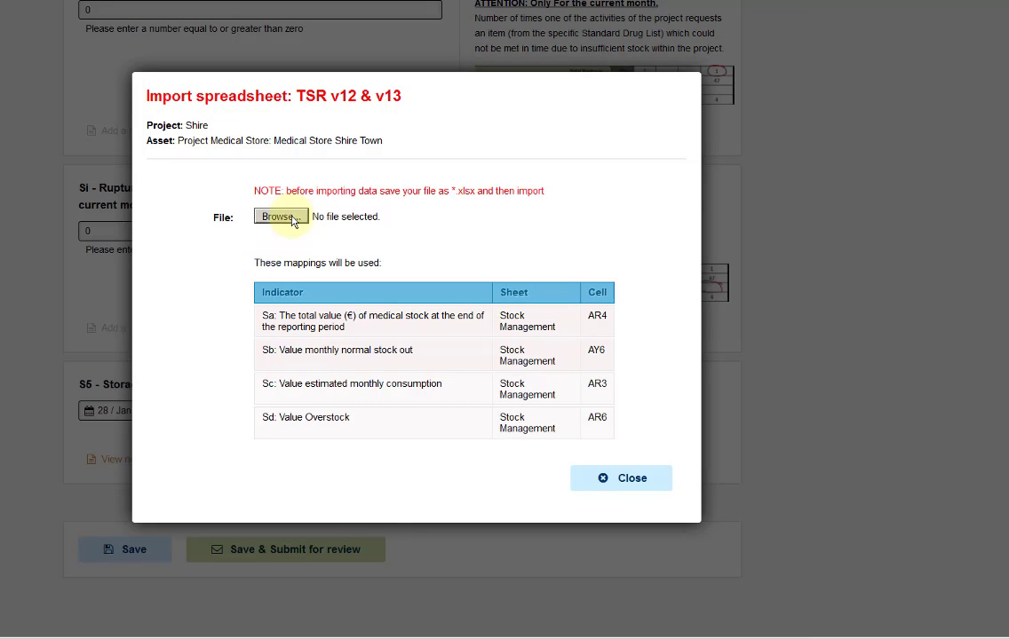
pyautogui.click(127, 55)
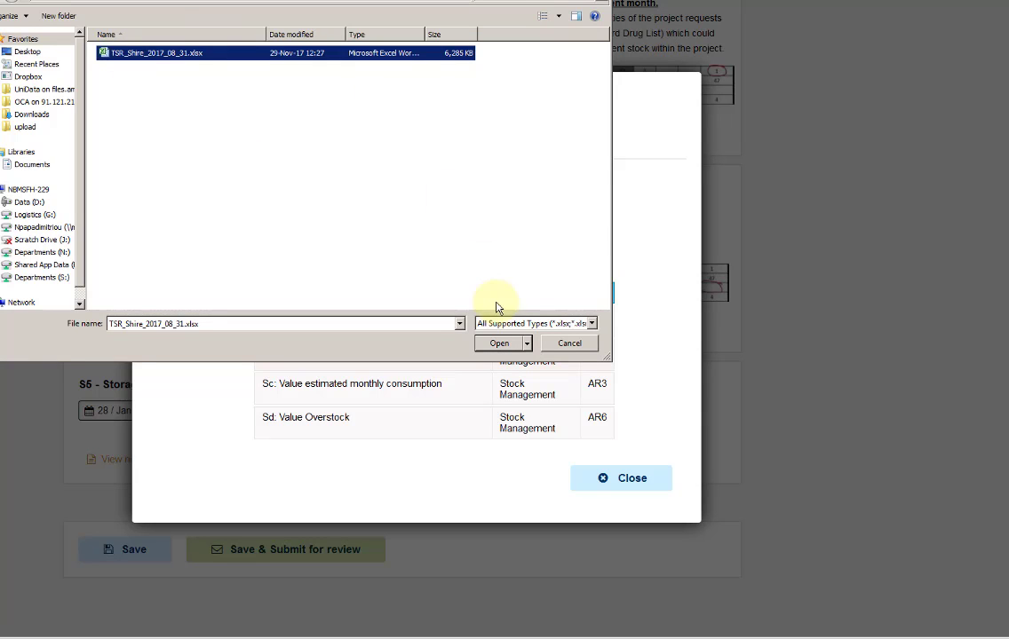
pyautogui.click(502, 342)
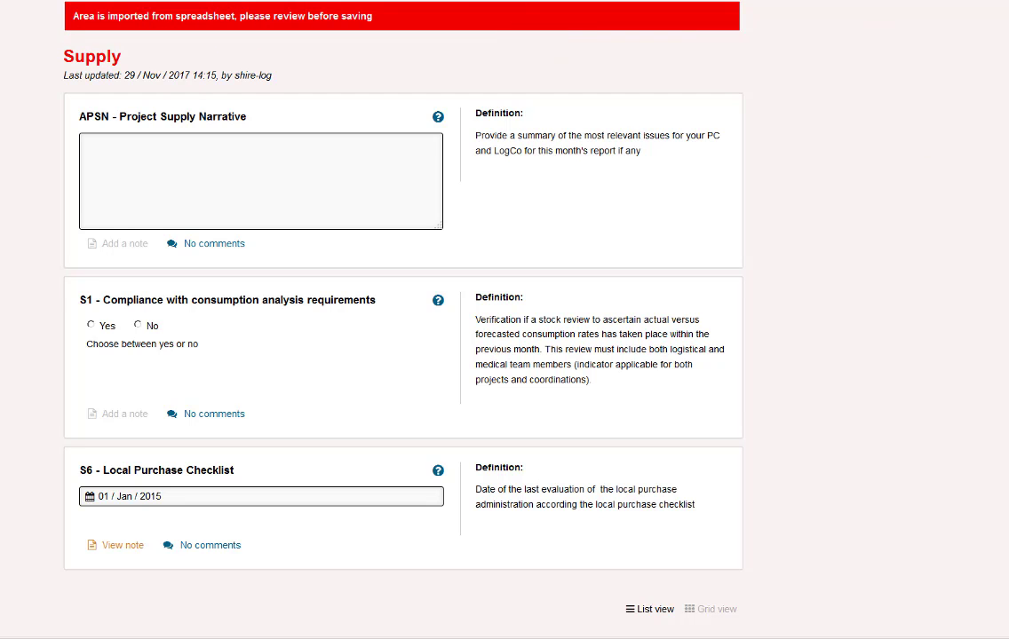
# - Review the imported medical store indicators, comparing the total stock value with the Stock Management sheet of TSR_Shire_2017_08_31.xlsx in Excel
pyautogui.scroll(-8, 402, 319)
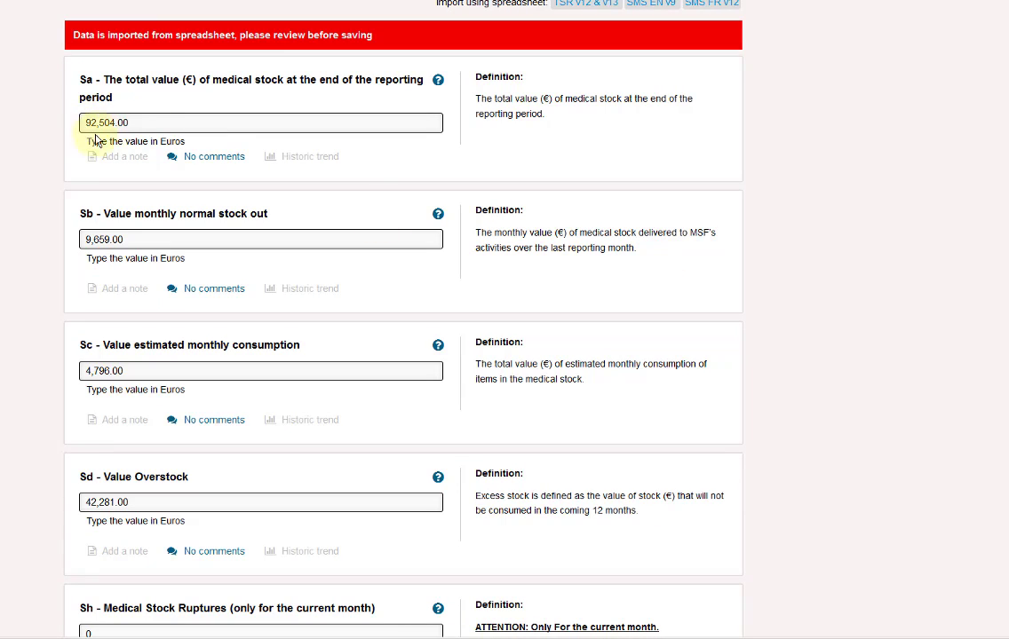
pyautogui.moveTo(85, 124); pyautogui.dragTo(134, 125)
pyautogui.moveTo(86, 239); pyautogui.dragTo(128, 240)
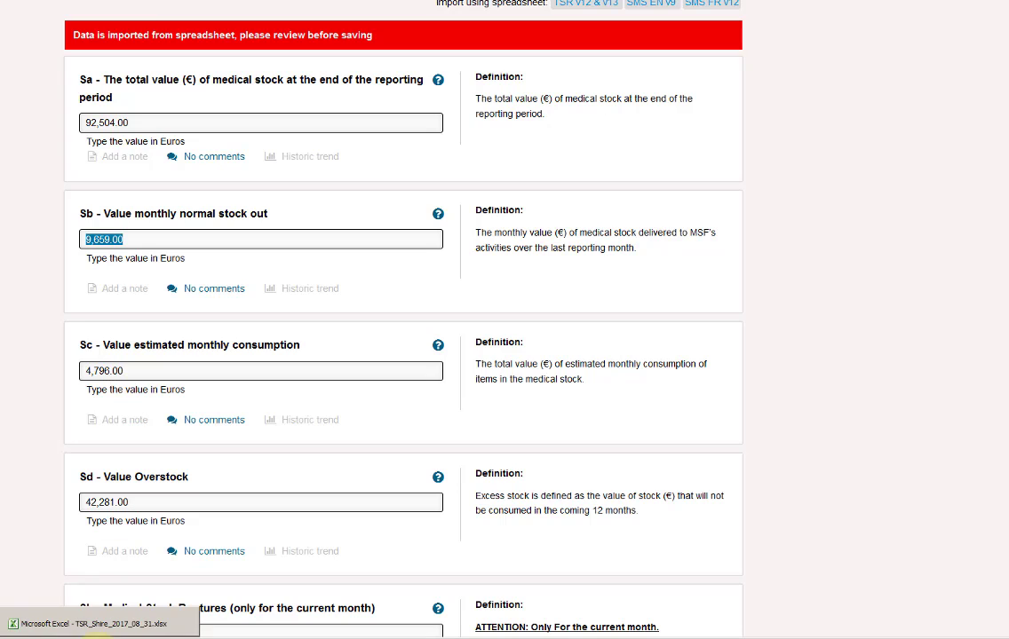
pyautogui.click(140, 125)
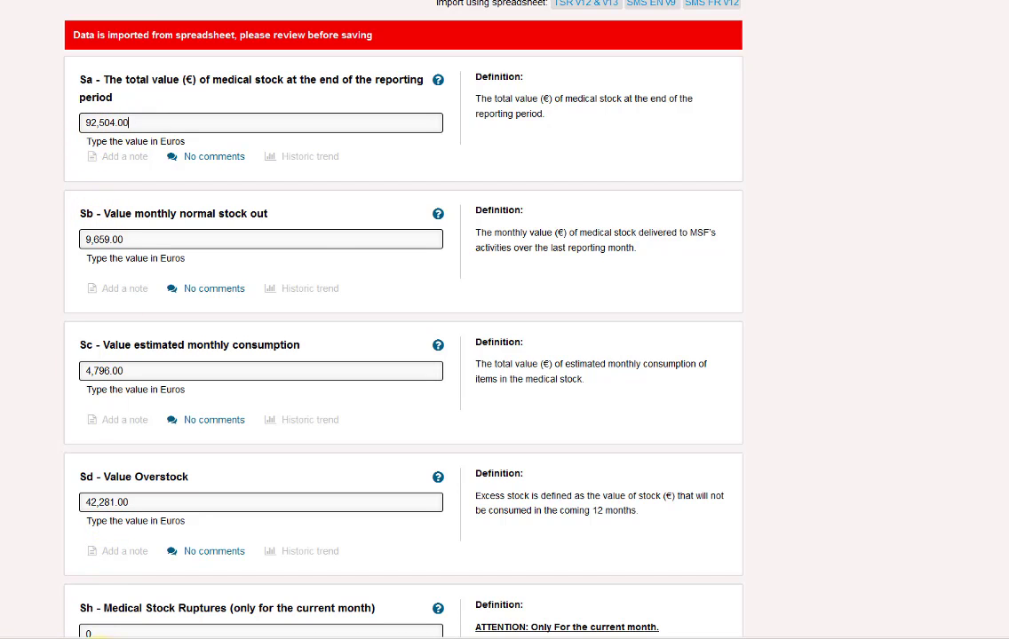
pyautogui.click(80, 623)
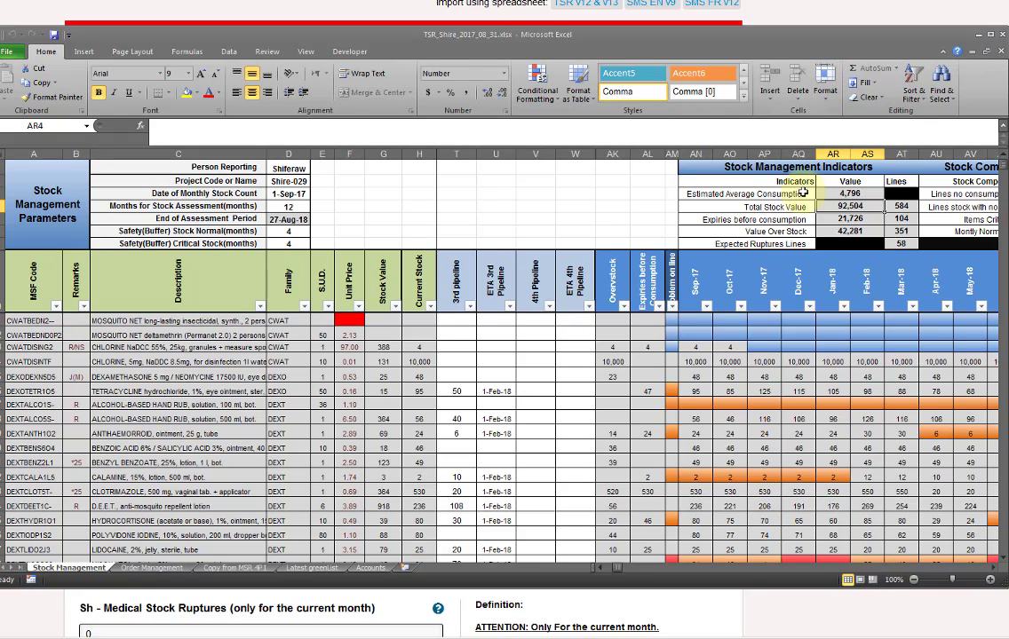
pyautogui.moveTo(778, 209); pyautogui.dragTo(859, 210)
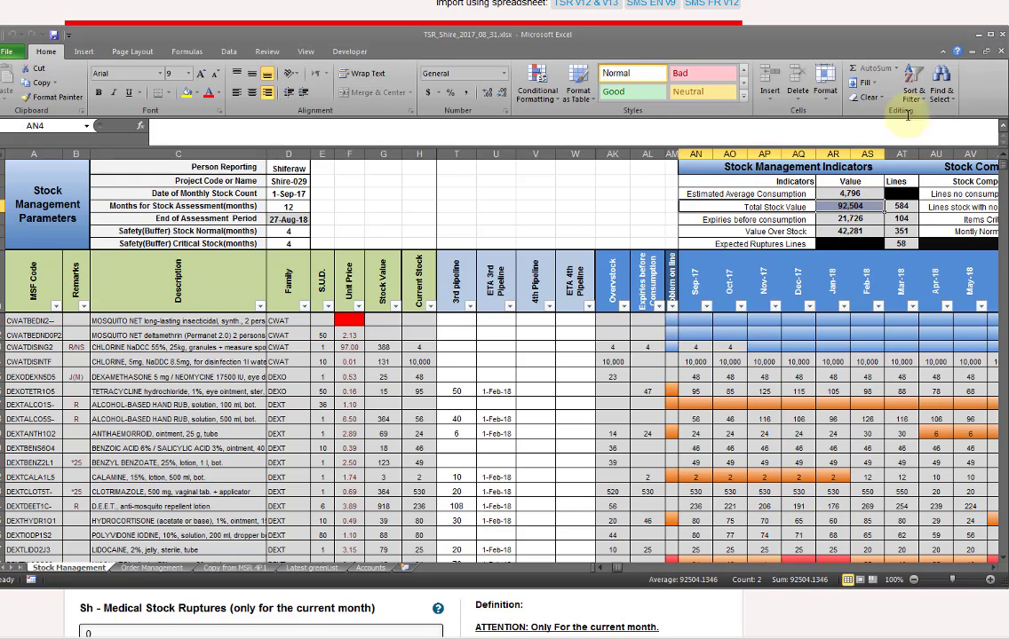
pyautogui.click(977, 34)
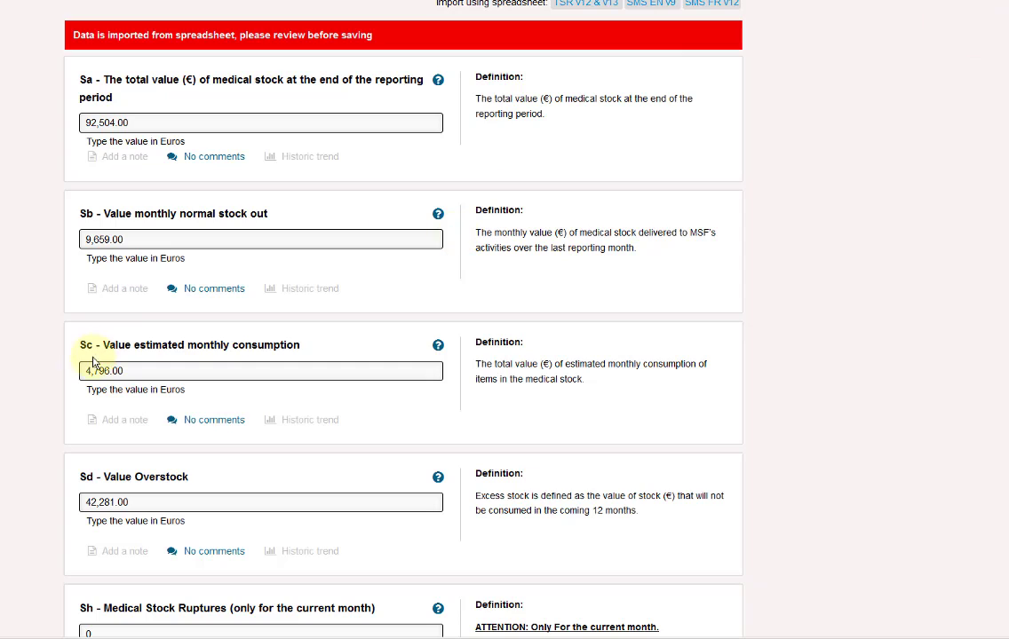
pyautogui.moveTo(77, 360)
pyautogui.mouseDown()
pyautogui.moveTo(168, 350)
pyautogui.moveTo(74, 341)
pyautogui.mouseUp()
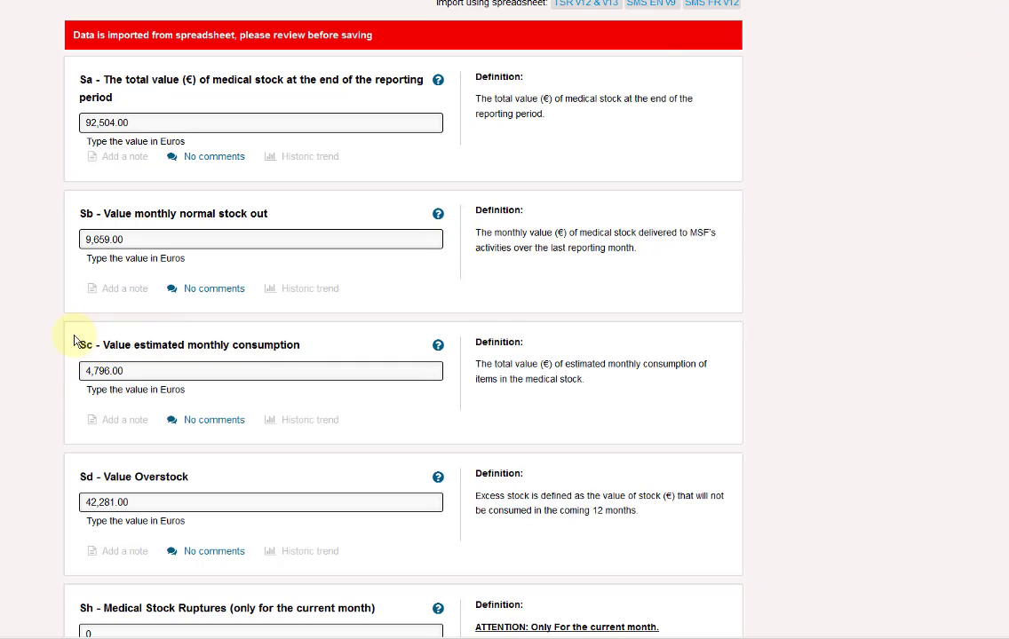
pyautogui.click(125, 374)
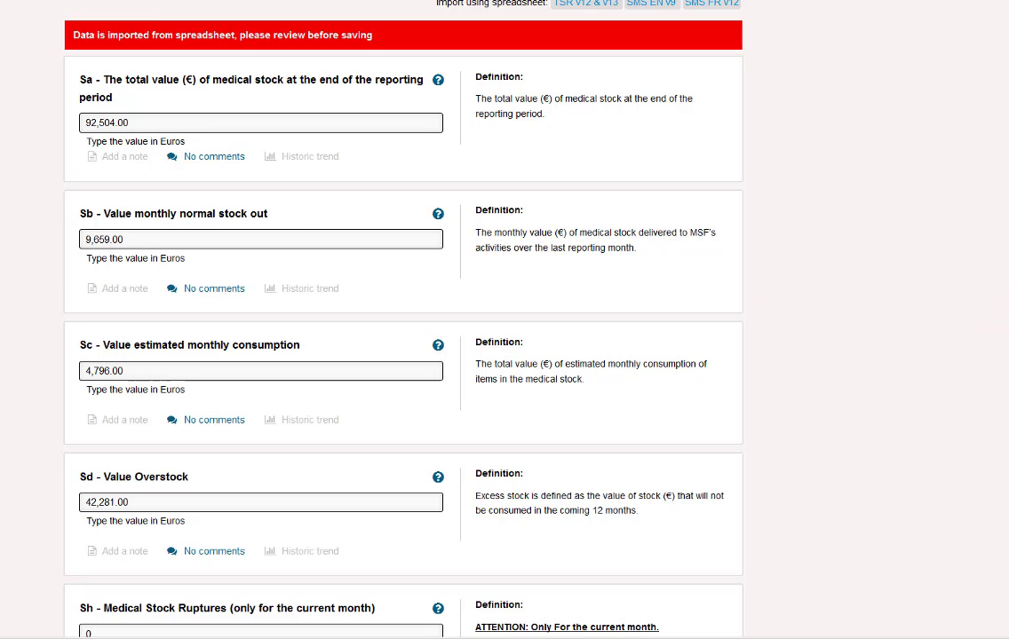
pyautogui.scroll(-8, 959, 500)
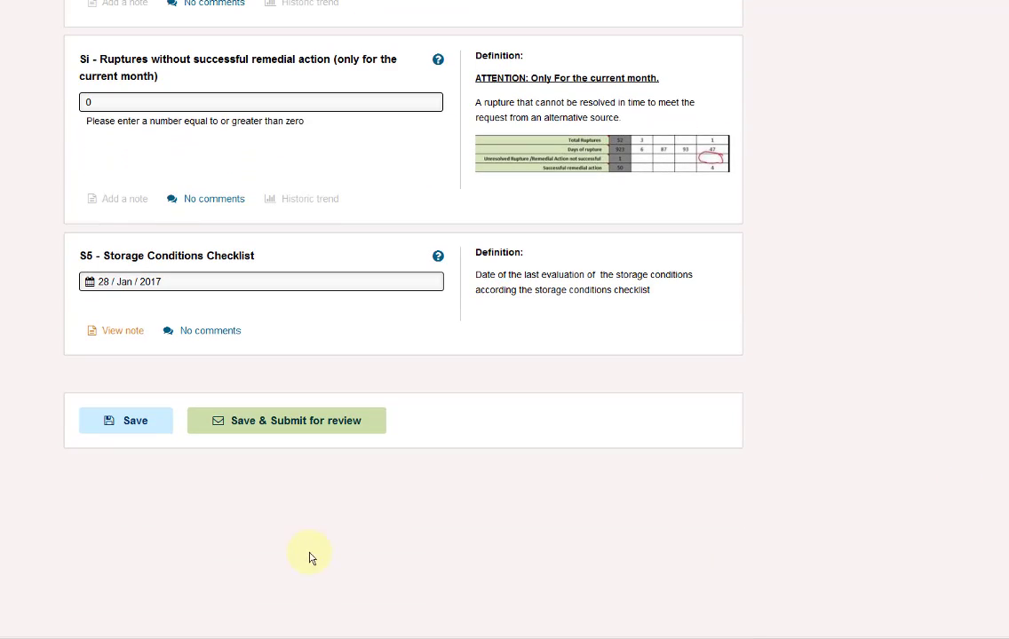
pyautogui.click(137, 424)
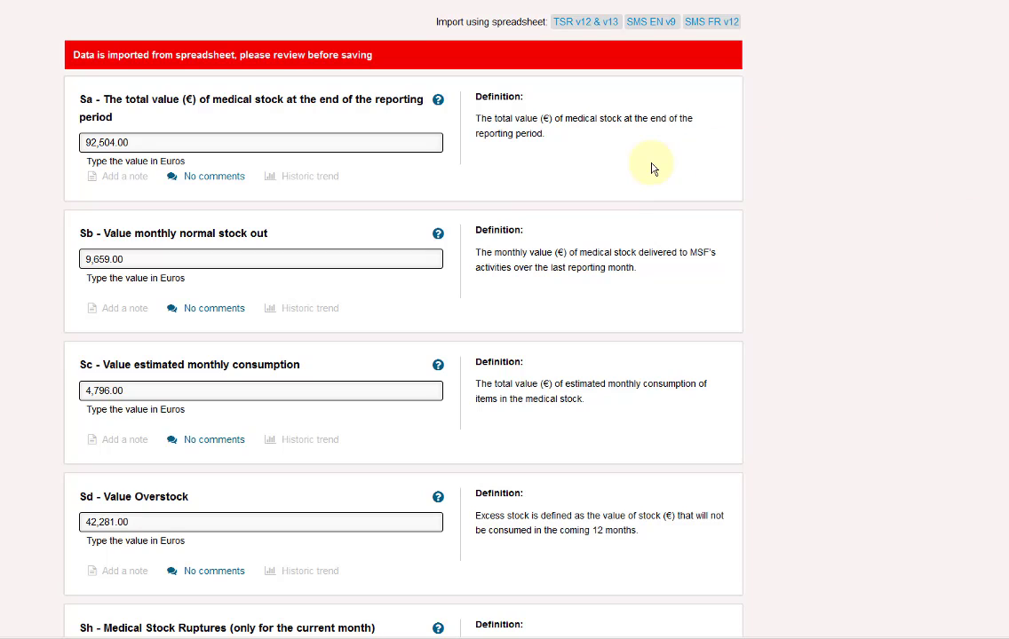
# - Open the SMS EN v9 spreadsheet import for the medical store, agreeing to overwrite unsaved values
pyautogui.click(655, 29)
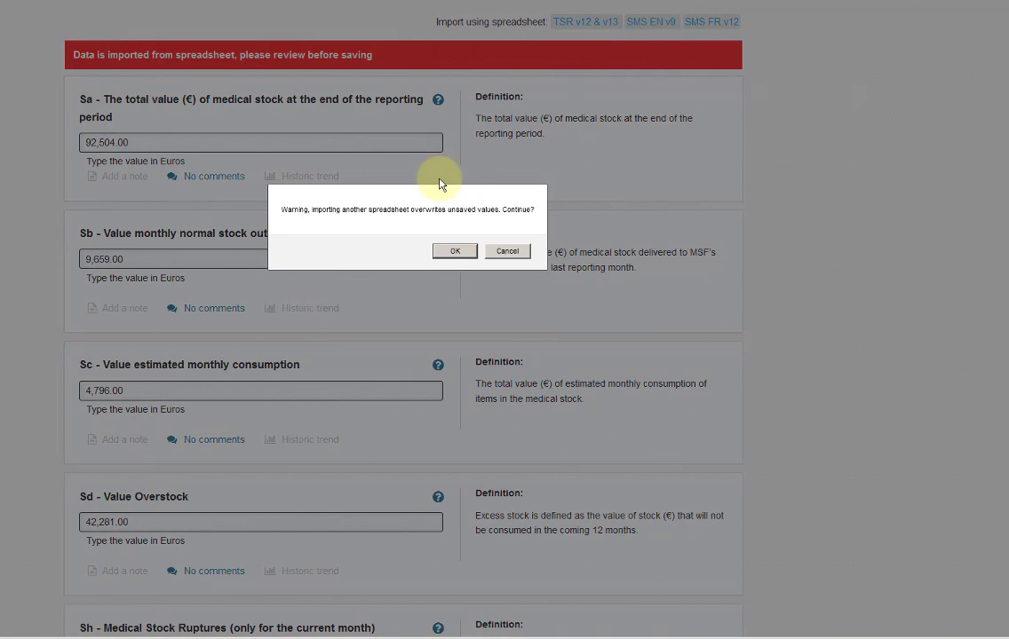
pyautogui.click(451, 252)
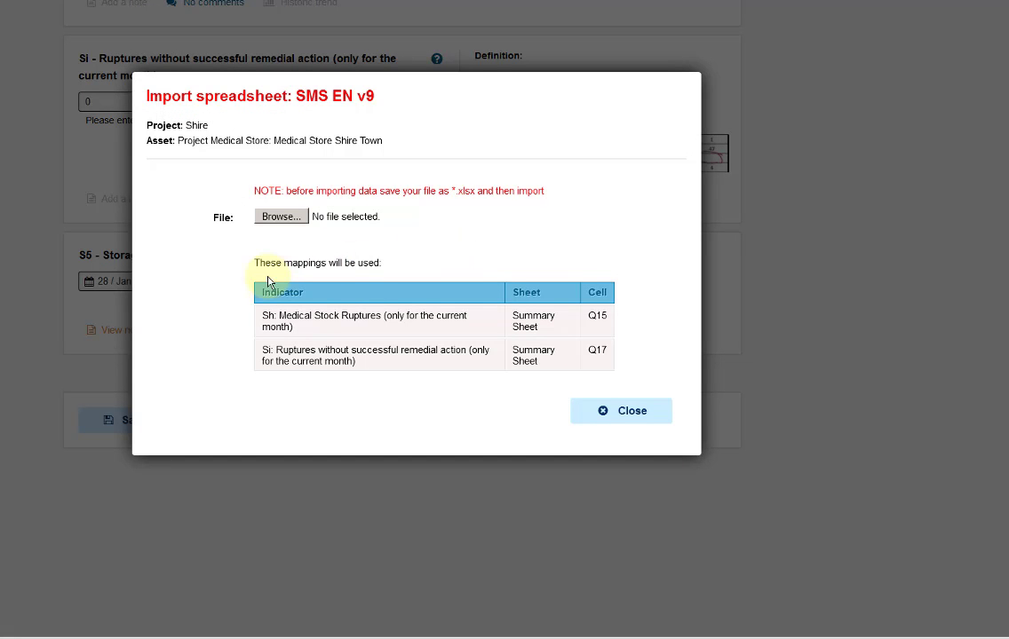
pyautogui.moveTo(295, 95); pyautogui.dragTo(402, 98)
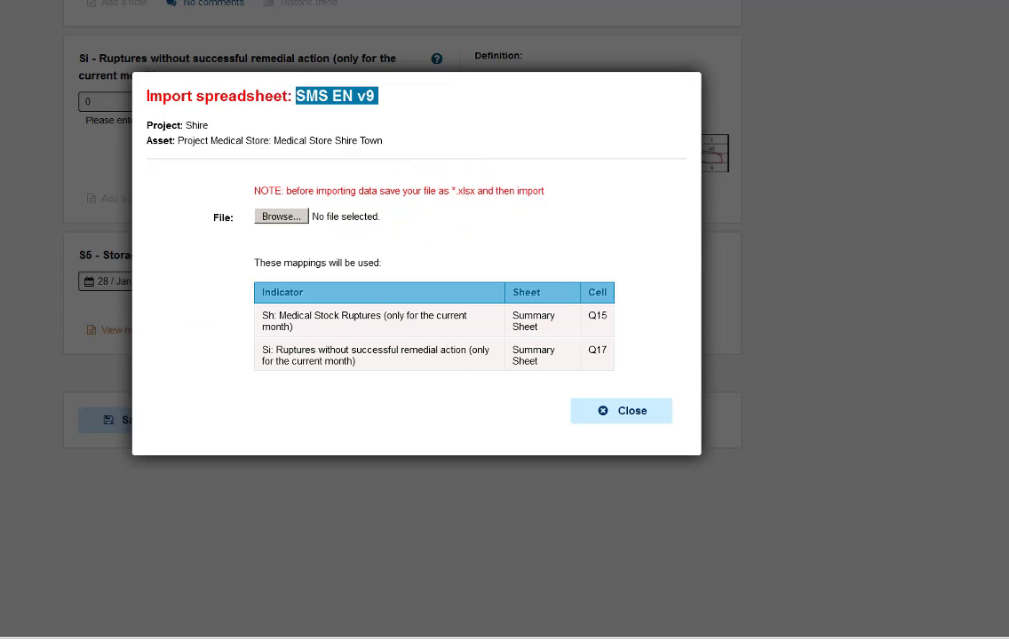
# - Switch to the TSR,SMS folder, open SMS_Shire_2017_08_31.xlsb in Excel, and save it as an Excel Workbook (*.xlsx)
pyautogui.hotkey('alt', 'Tab')
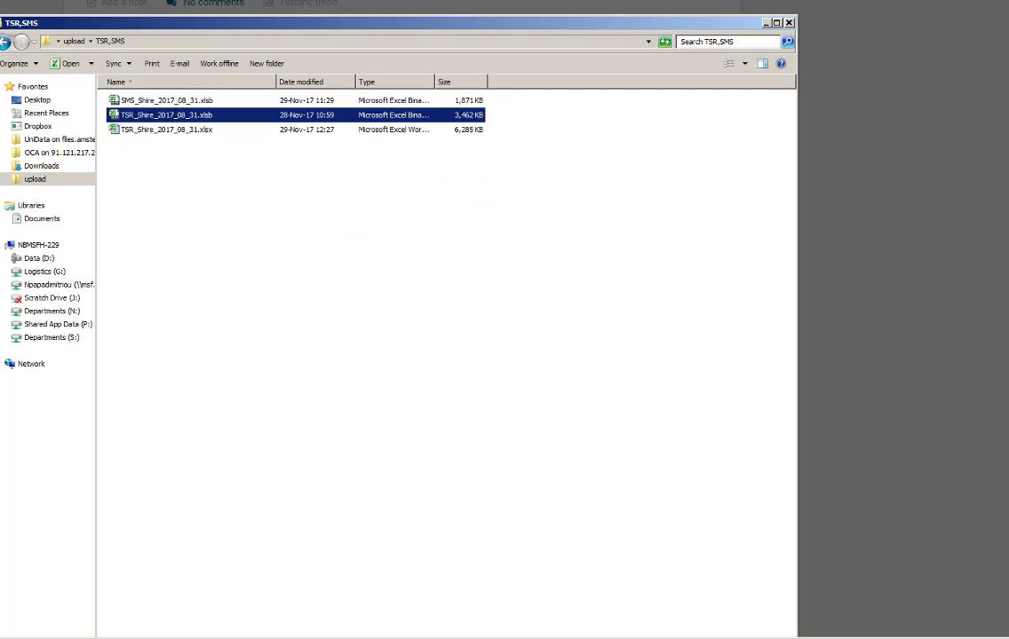
pyautogui.click(142, 103)
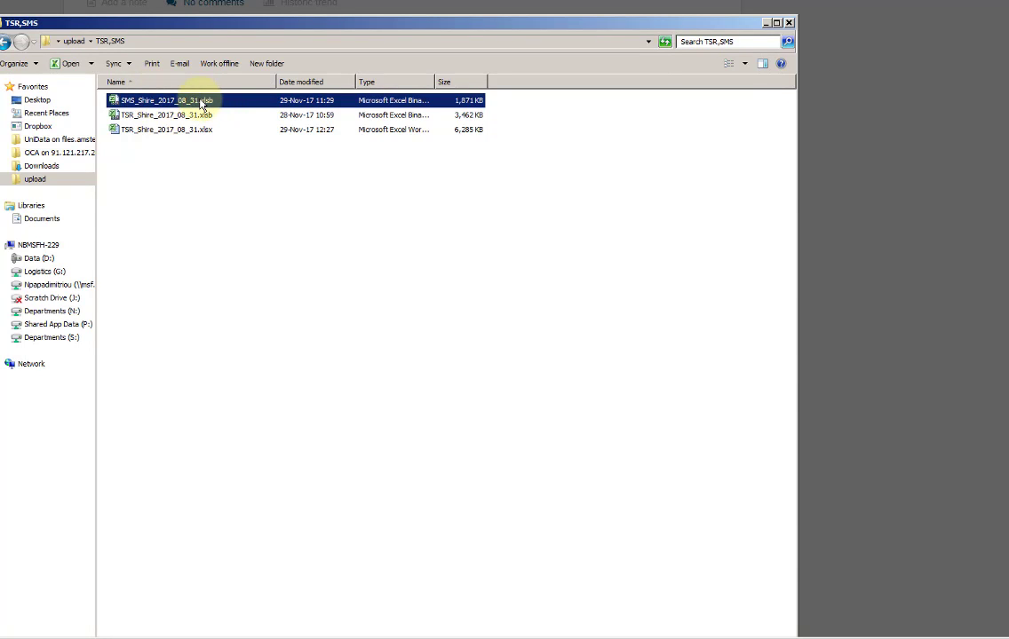
pyautogui.hotkey('alt', 'Tab')
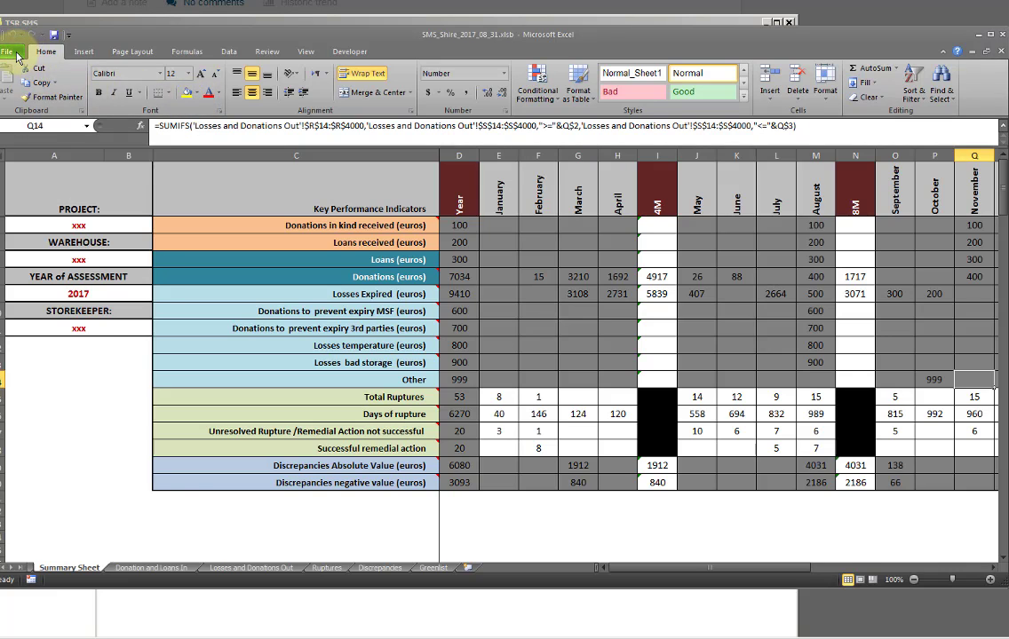
pyautogui.click(16, 56)
pyautogui.click(32, 71)
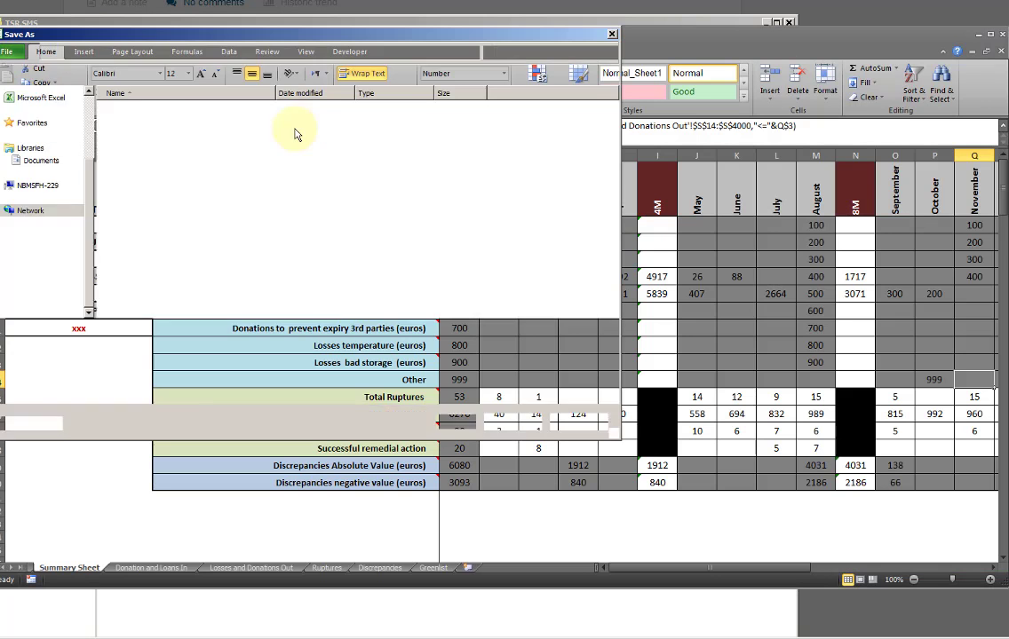
pyautogui.click(199, 348)
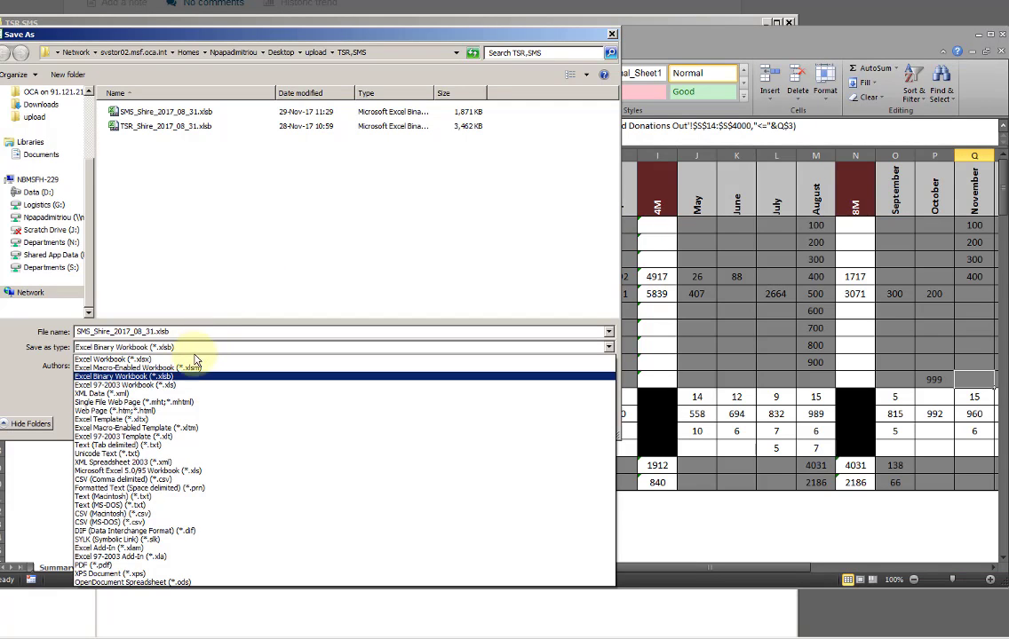
pyautogui.click(182, 359)
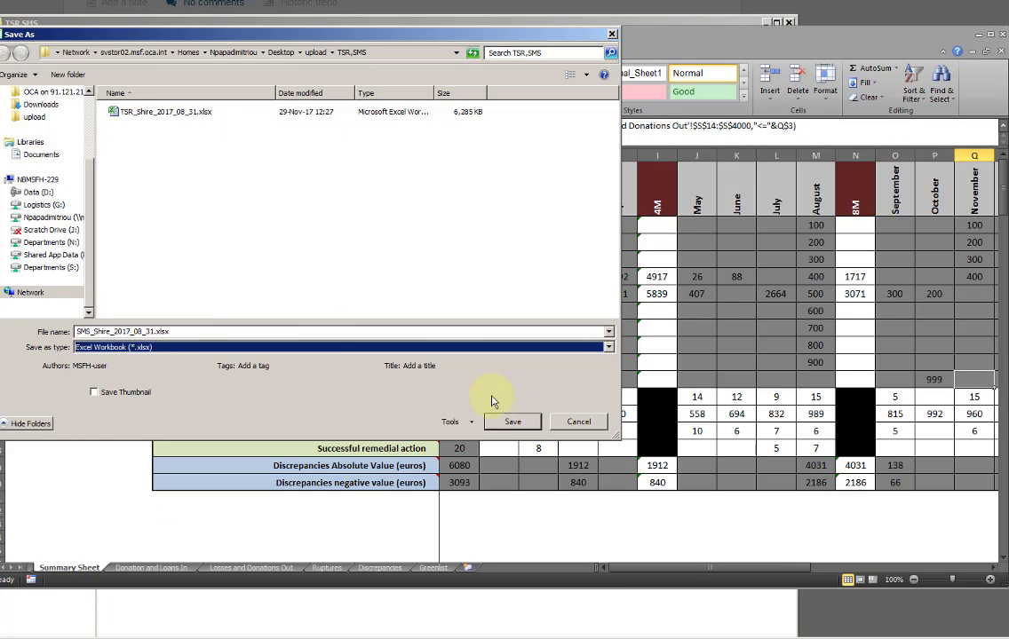
pyautogui.click(513, 421)
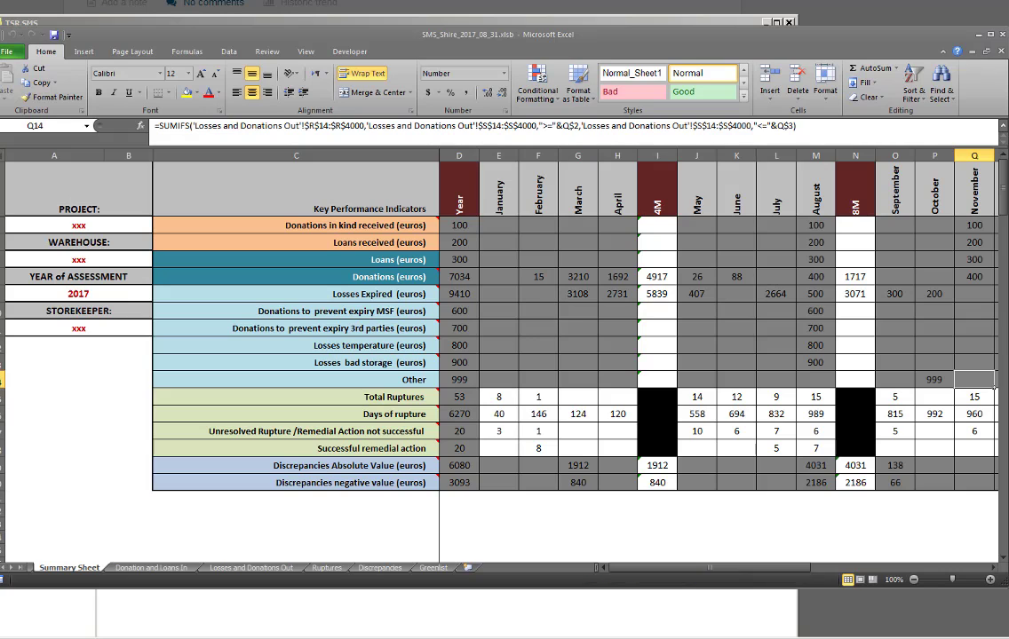
# - Return to the browser's SMS EN v9 import form and import the file SMS_Shire_2017_08_31.xlsx
pyautogui.hotkey('alt', 'Tab')
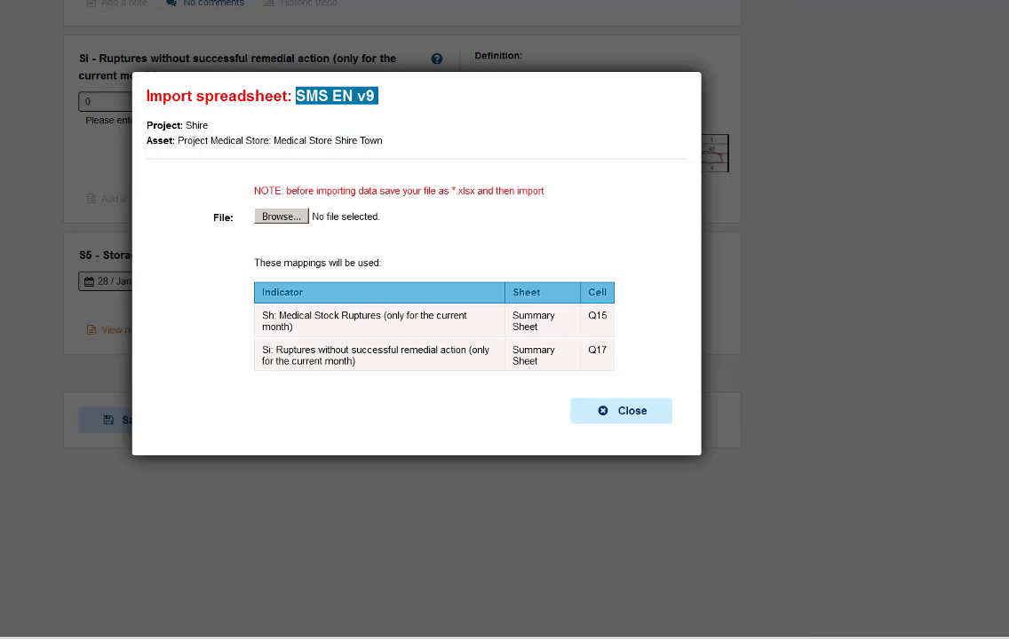
pyautogui.click(292, 217)
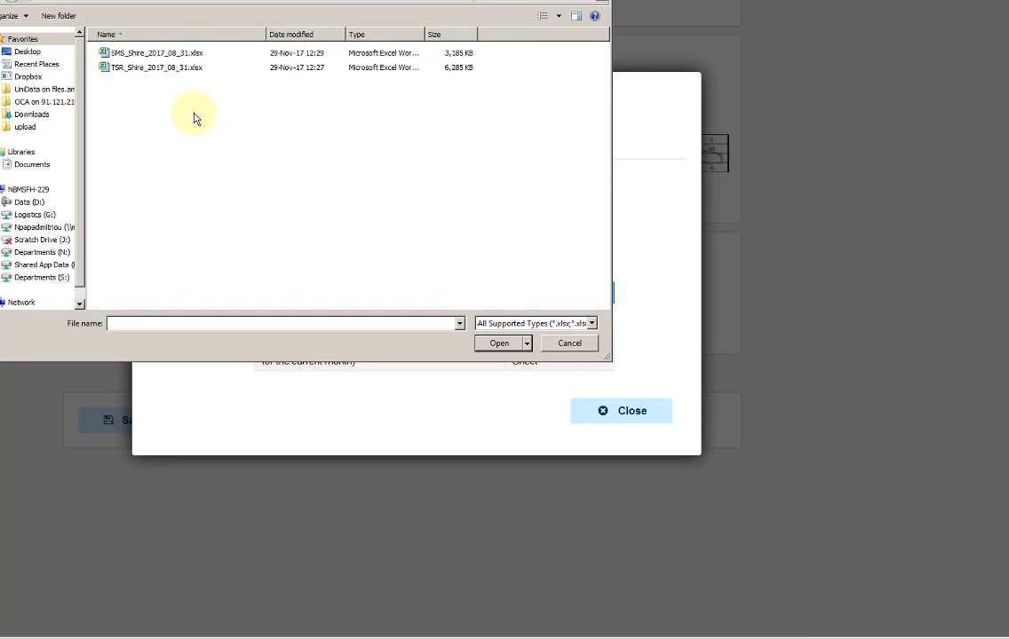
pyautogui.click(150, 55)
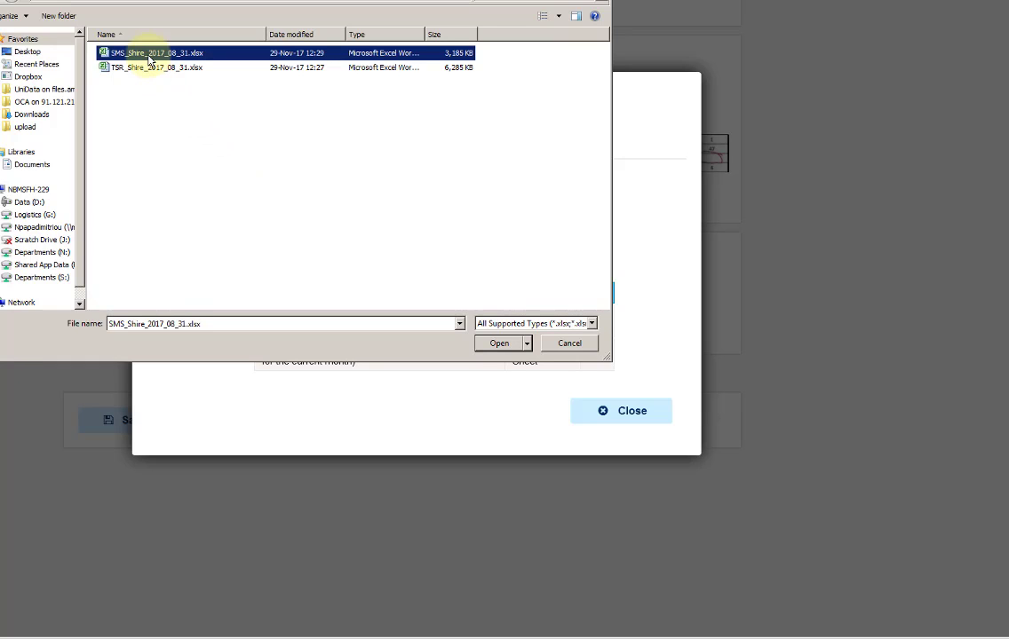
pyautogui.click(498, 344)
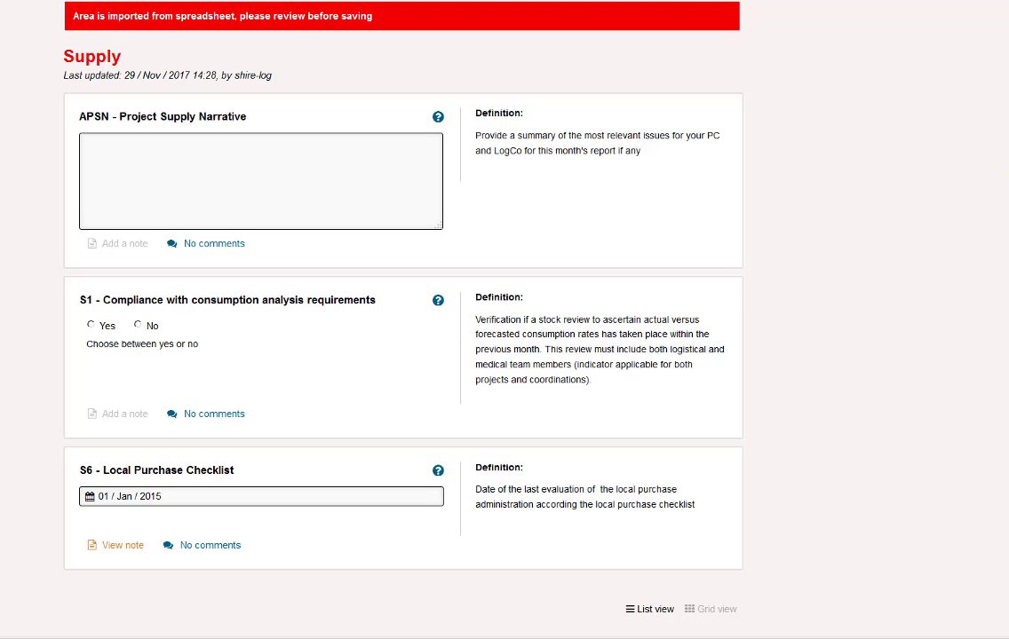
# - Review the imported medical stock rupture indicators Sh and Si, and bring up SMS_Shire_2017_08_31.xlsx in Excel for comparison
pyautogui.scroll(-8, 475, 289)
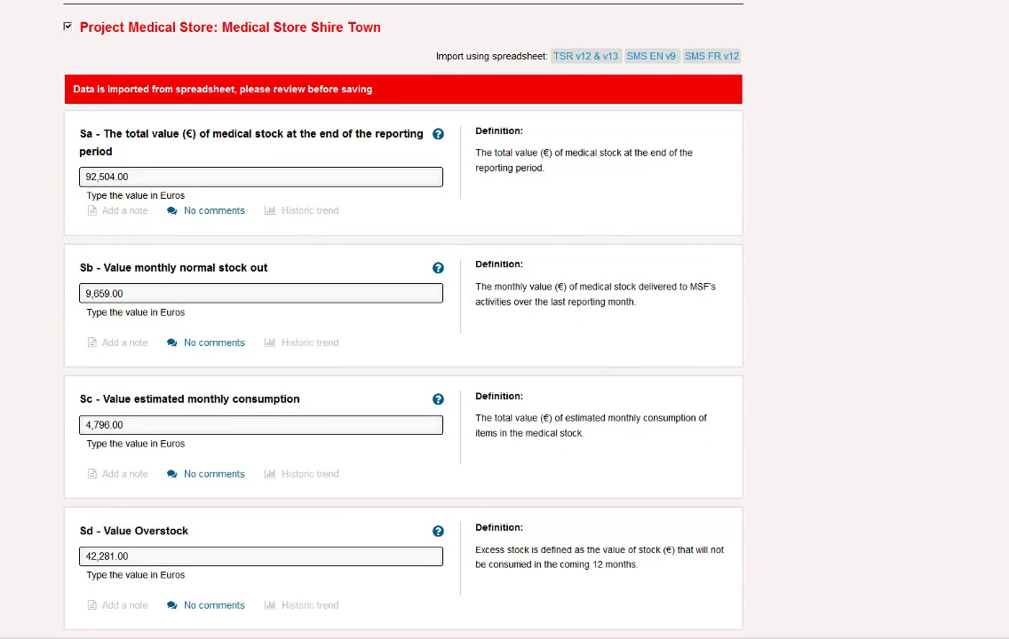
pyautogui.scroll(-6, 402, 319)
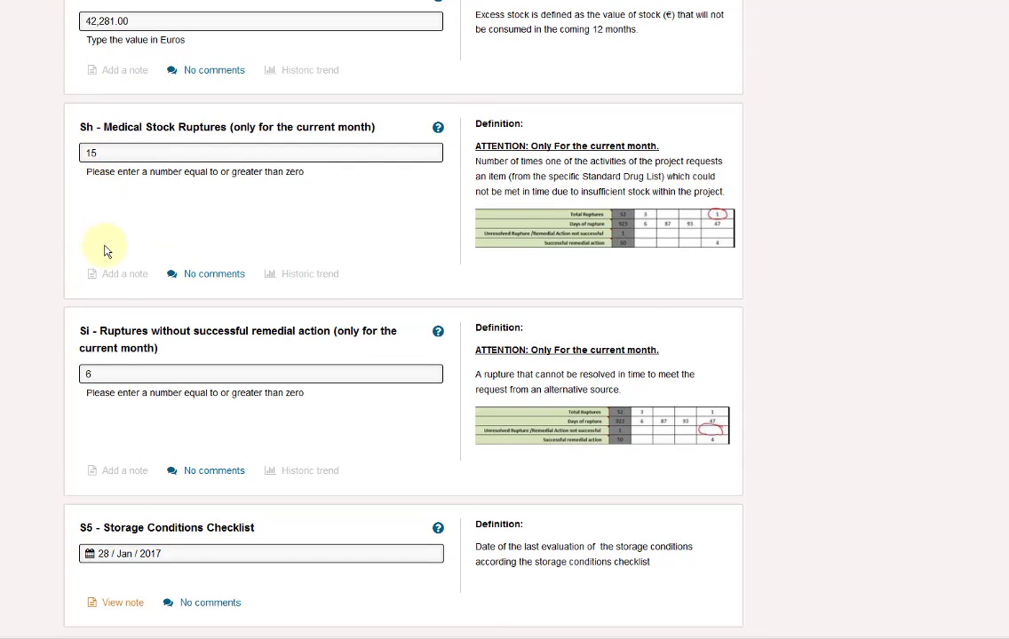
pyautogui.click(115, 603)
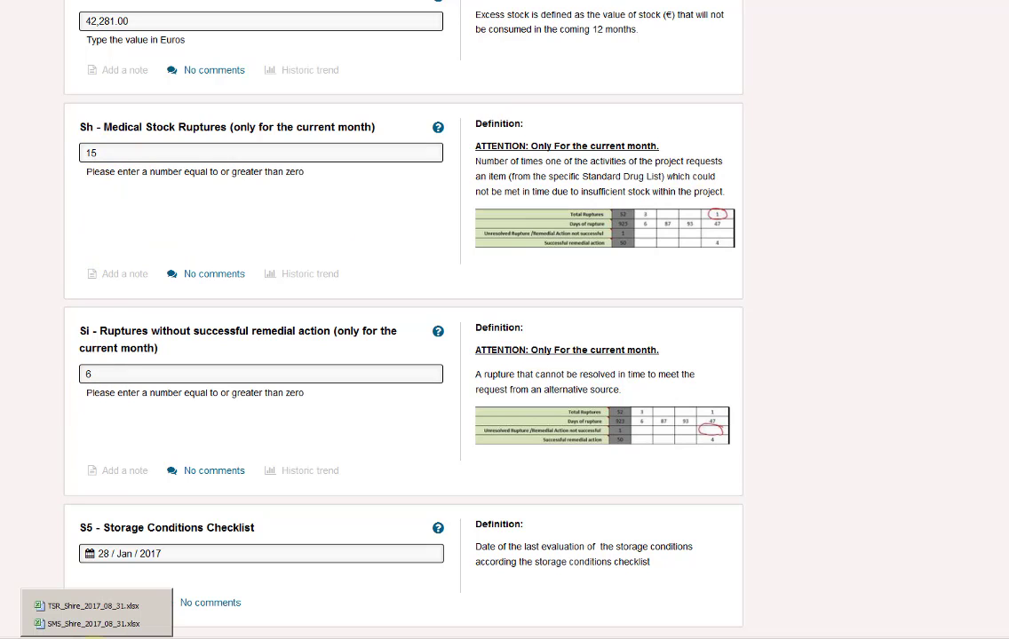
pyautogui.click(87, 624)
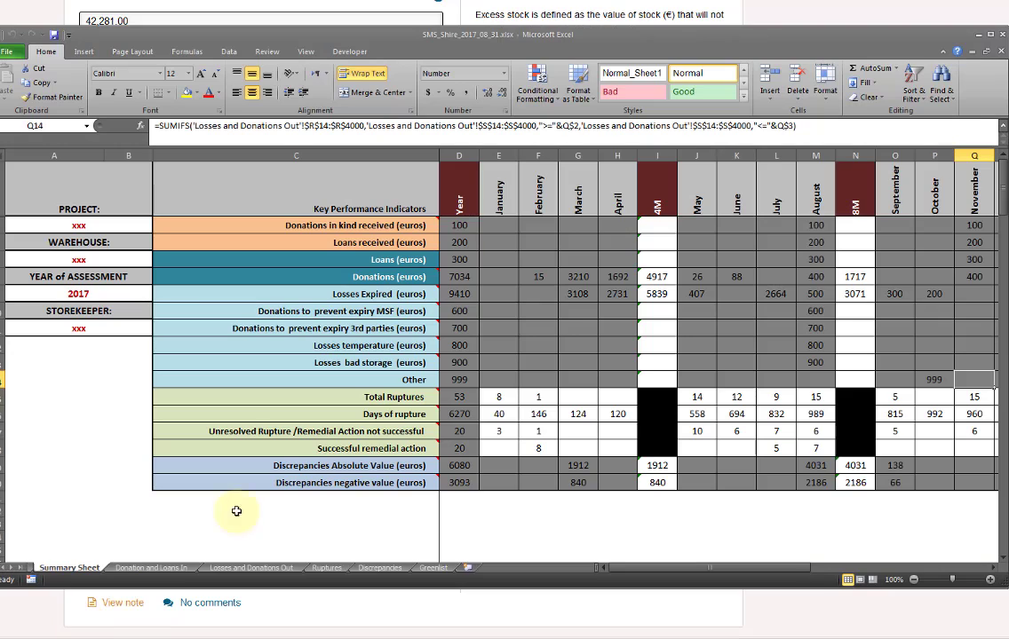
# - Highlight November's Total Ruptures (Q15) and Unresolved Rupture (Q17) cells in yellow, and bring the Summary Sheet's 12M column into view
pyautogui.click(974, 397)
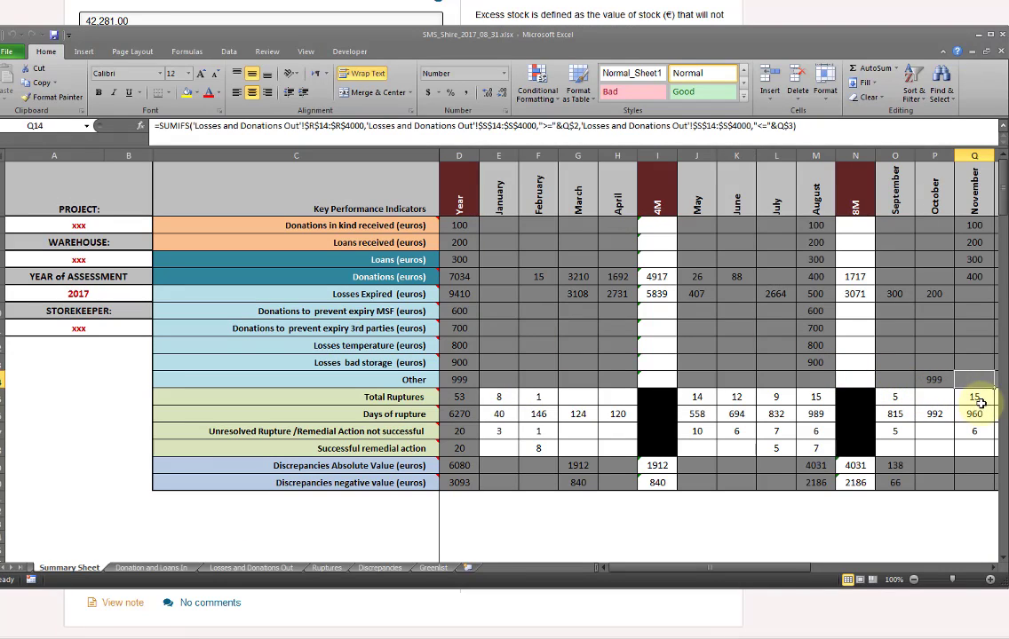
pyautogui.click(184, 93)
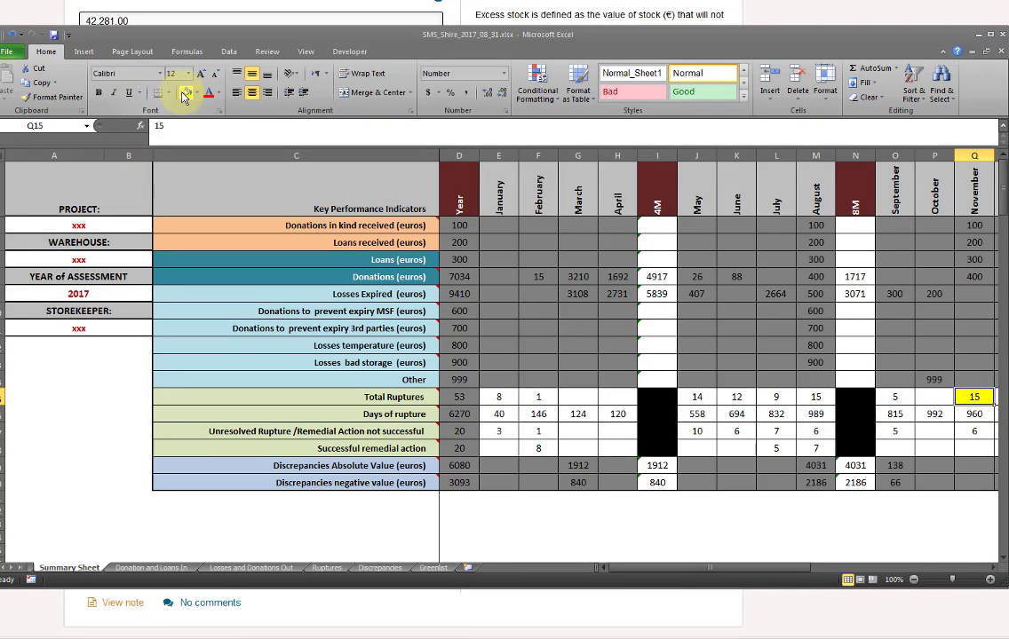
pyautogui.press('Down')
pyautogui.press('Down')
pyautogui.click(184, 93)
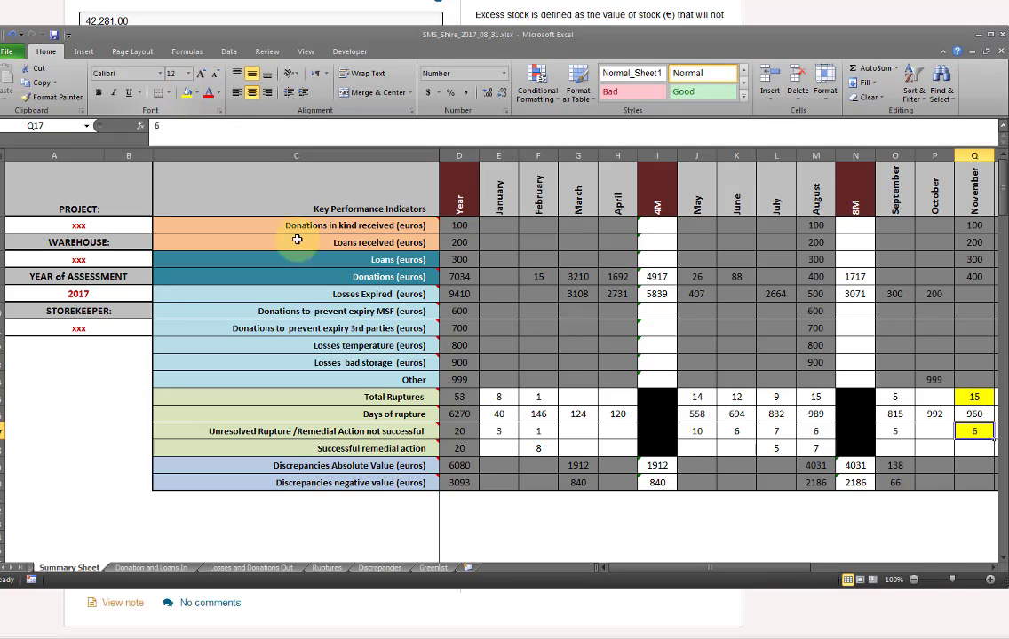
pyautogui.moveTo(685, 571); pyautogui.dragTo(712, 570)
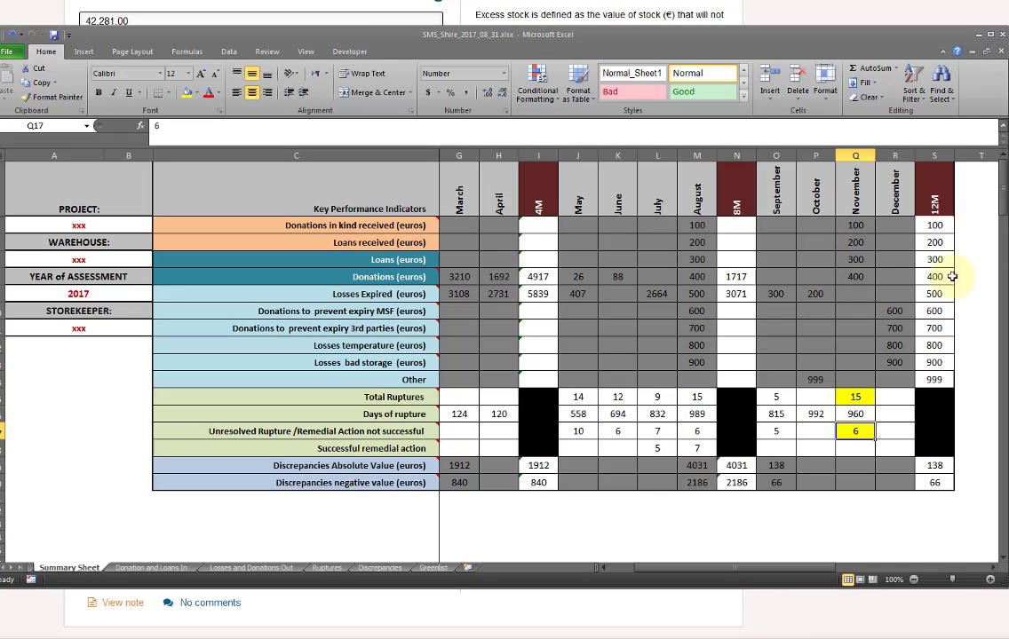
# - Return to the browser's Supply data entry page and change the reporting period to December, 2017
pyautogui.click(634, 609)
pyautogui.scroll(10, 403, 320)
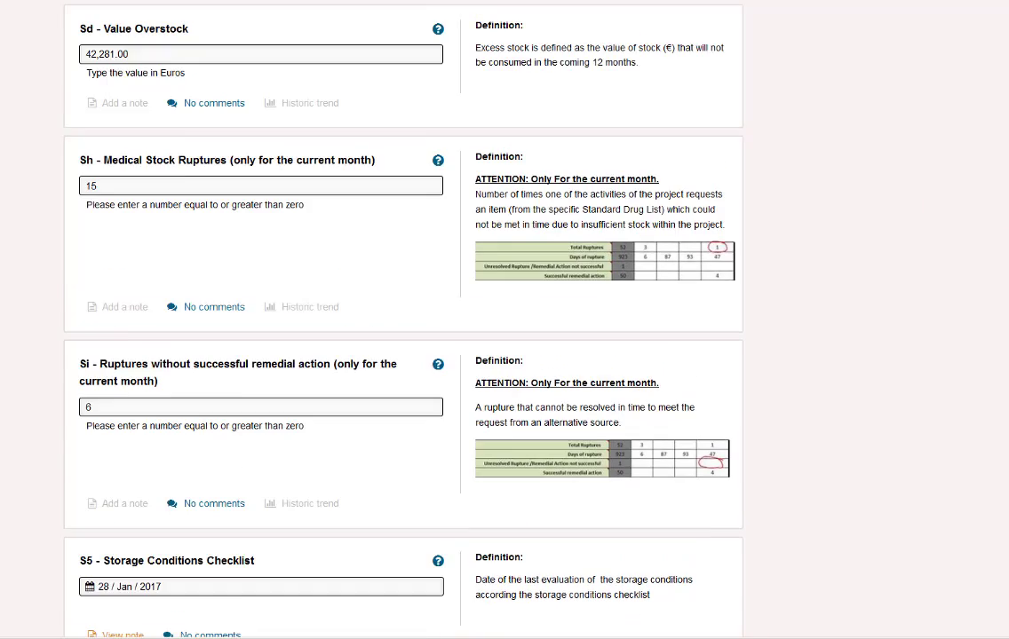
pyautogui.scroll(3, 403, 320)
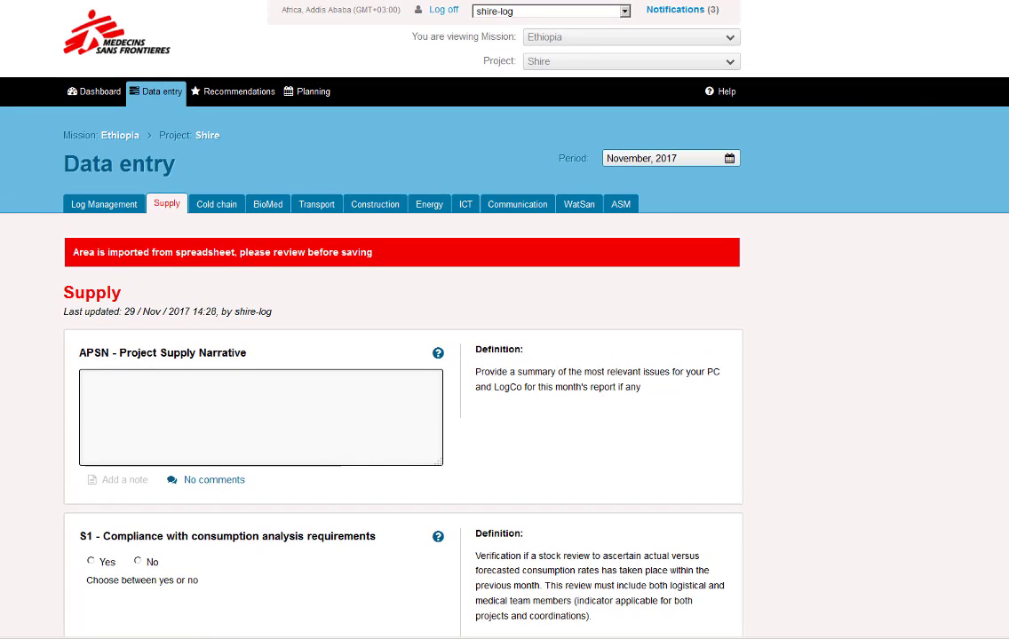
pyautogui.click(702, 158)
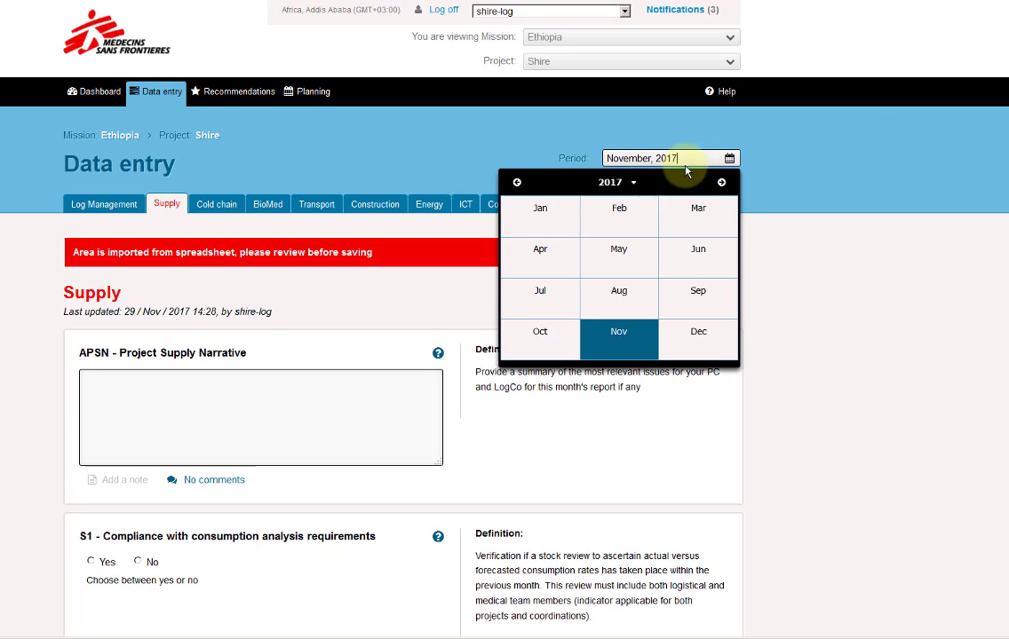
pyautogui.click(687, 335)
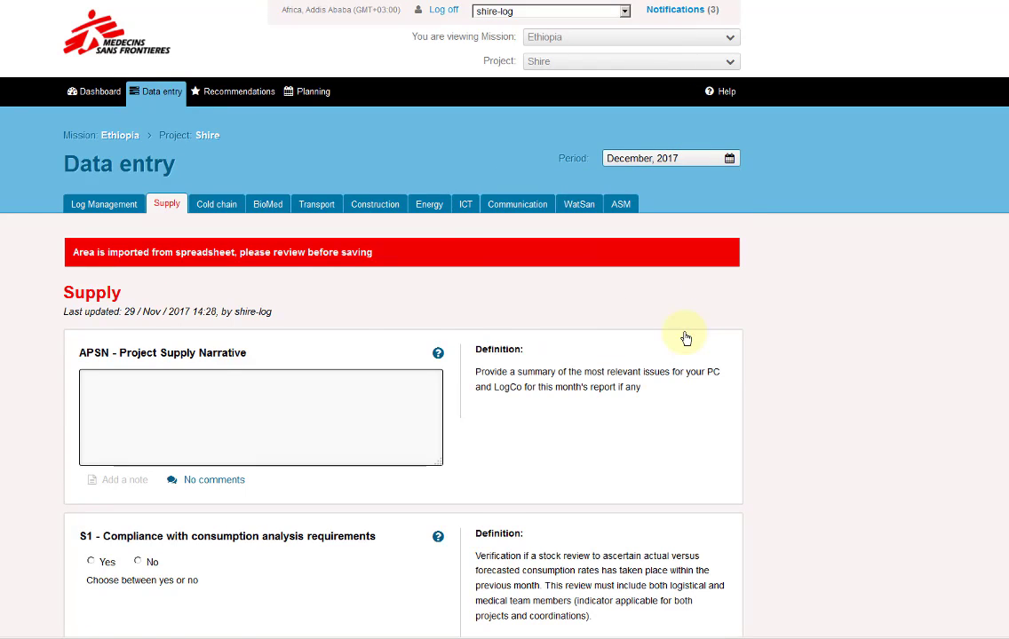
# - Enable the Project Medical Store: Medical Store Shire Town section and look through its December indicators
pyautogui.scroll(-3, 686, 338)
pyautogui.scroll(-5, 563, 412)
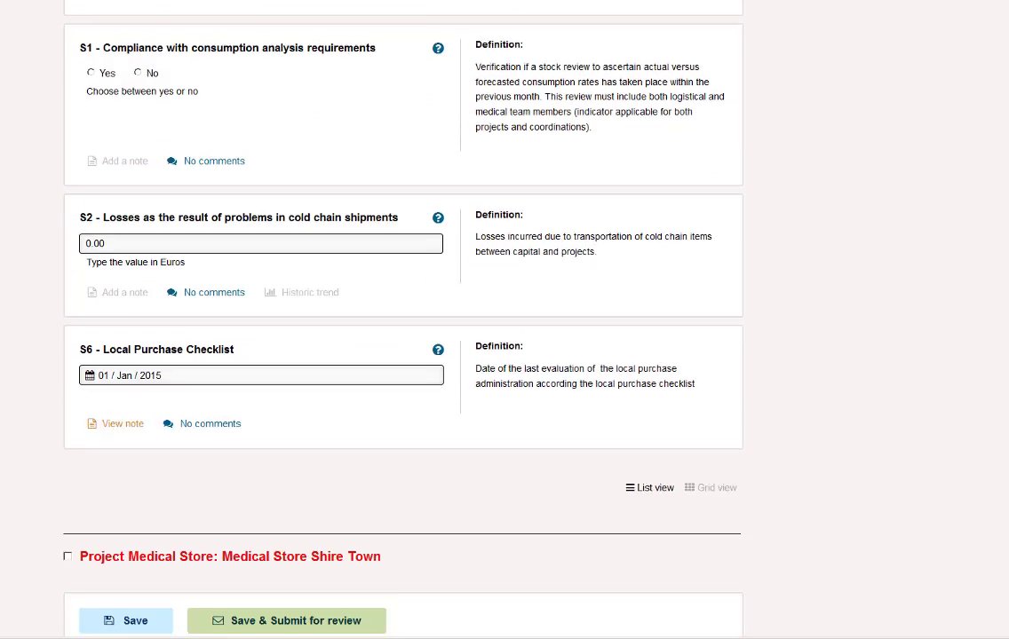
pyautogui.click(313, 359)
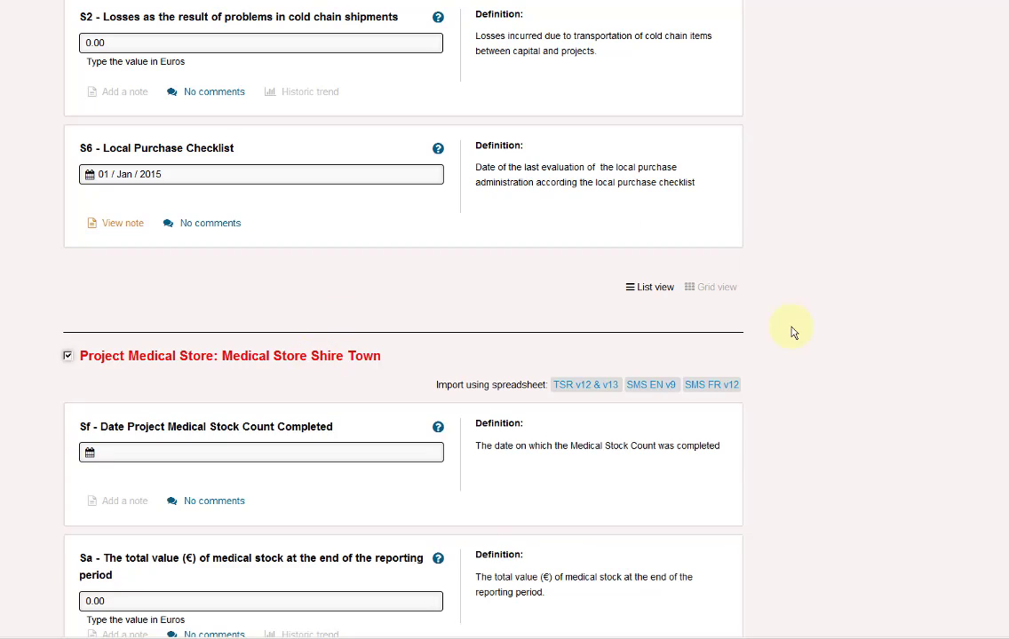
pyautogui.scroll(-15, 403, 319)
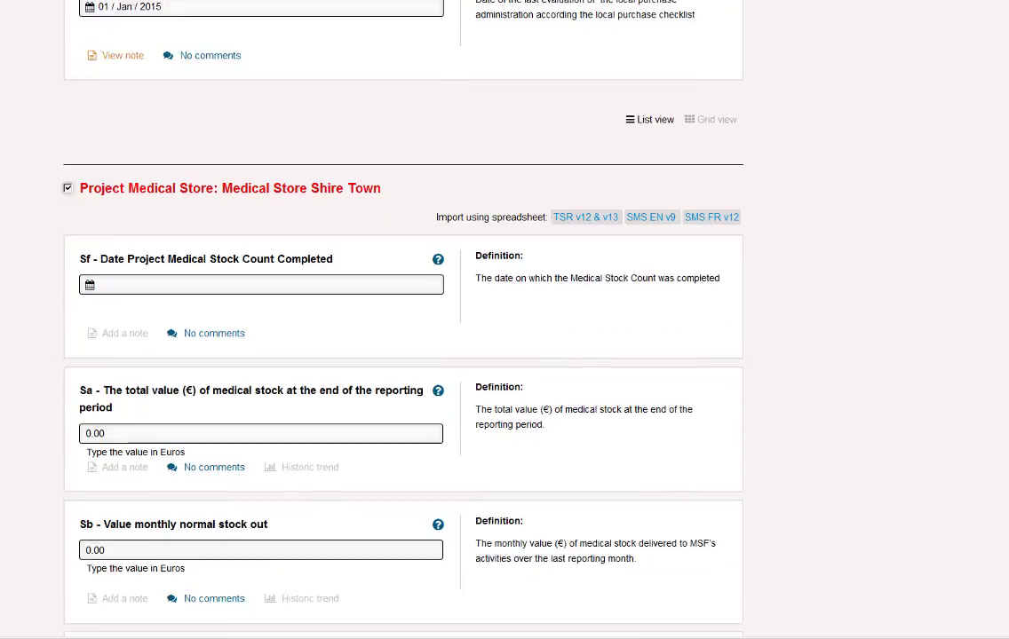
pyautogui.scroll(-1, 403, 319)
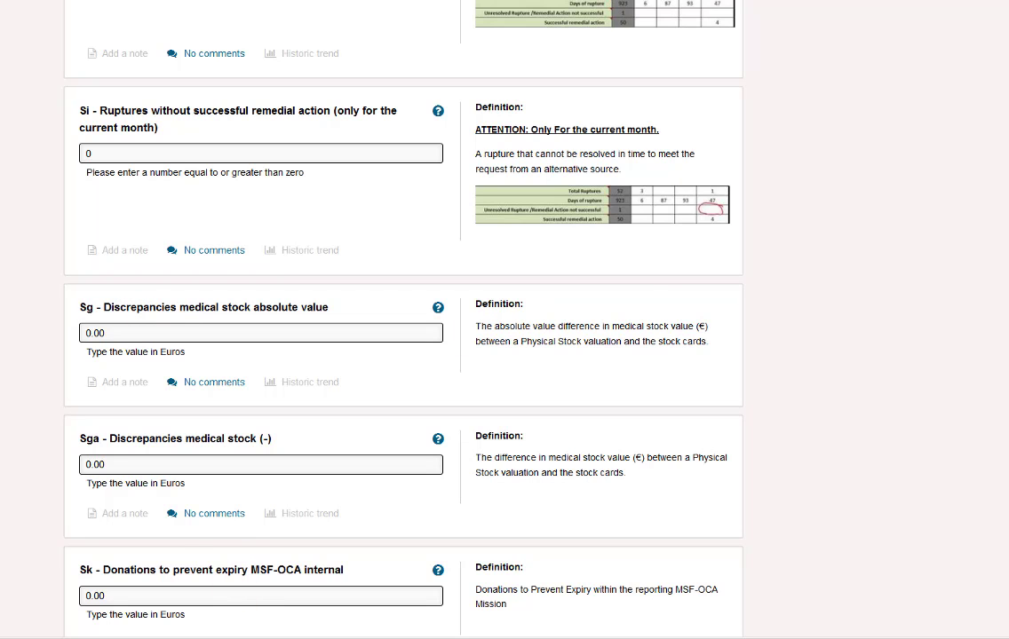
# - Open the SMS EN v9 import for the medical store, check its cell mappings, and import SMS_Shire_2017_08_31.xlsx
pyautogui.scroll(13, 402, 355)
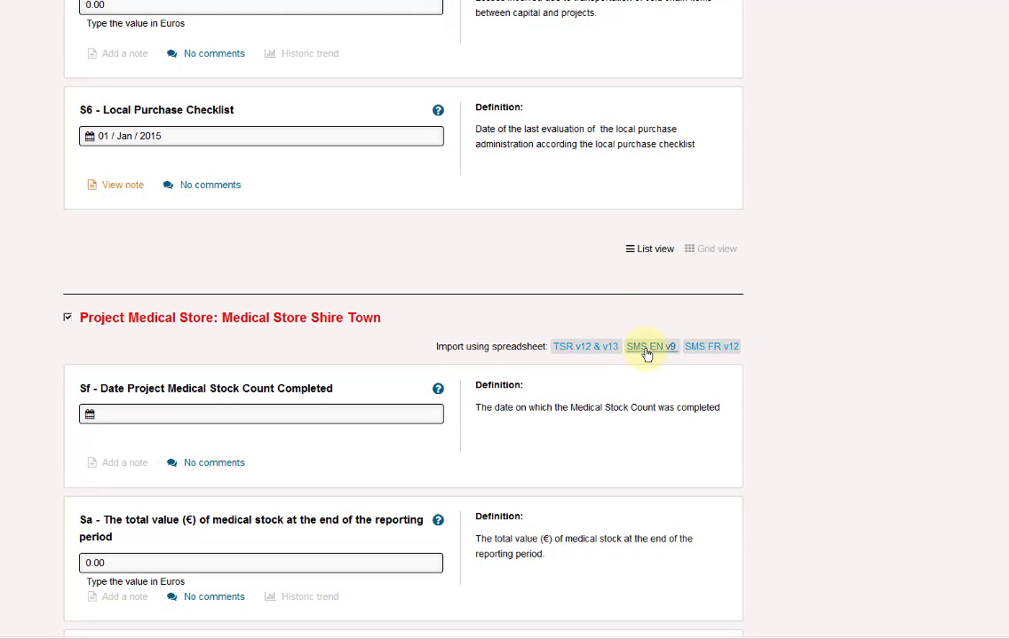
pyautogui.click(649, 348)
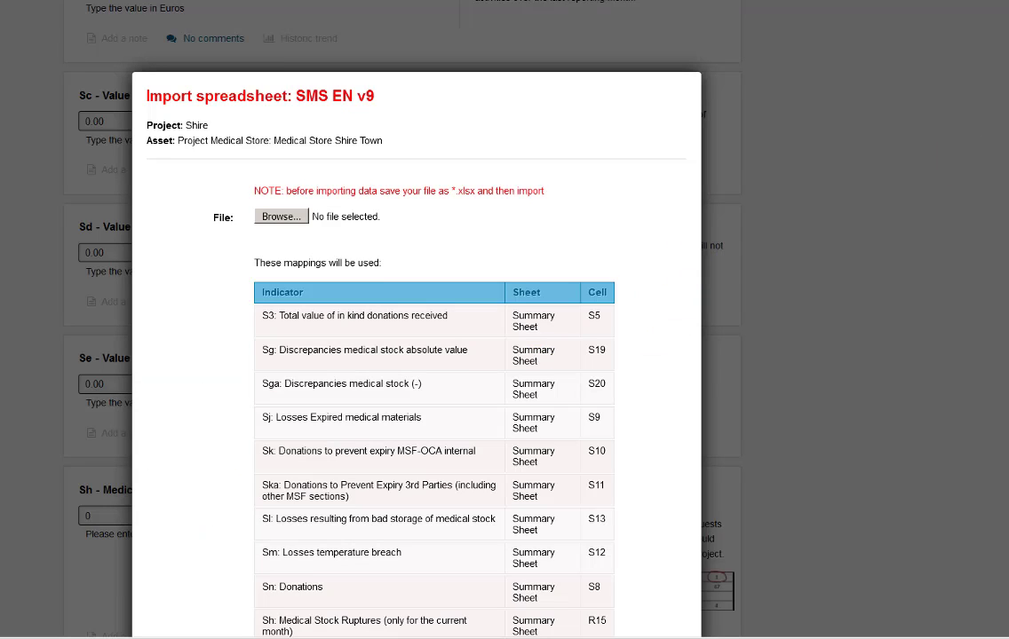
pyautogui.scroll(-2, 878, 183)
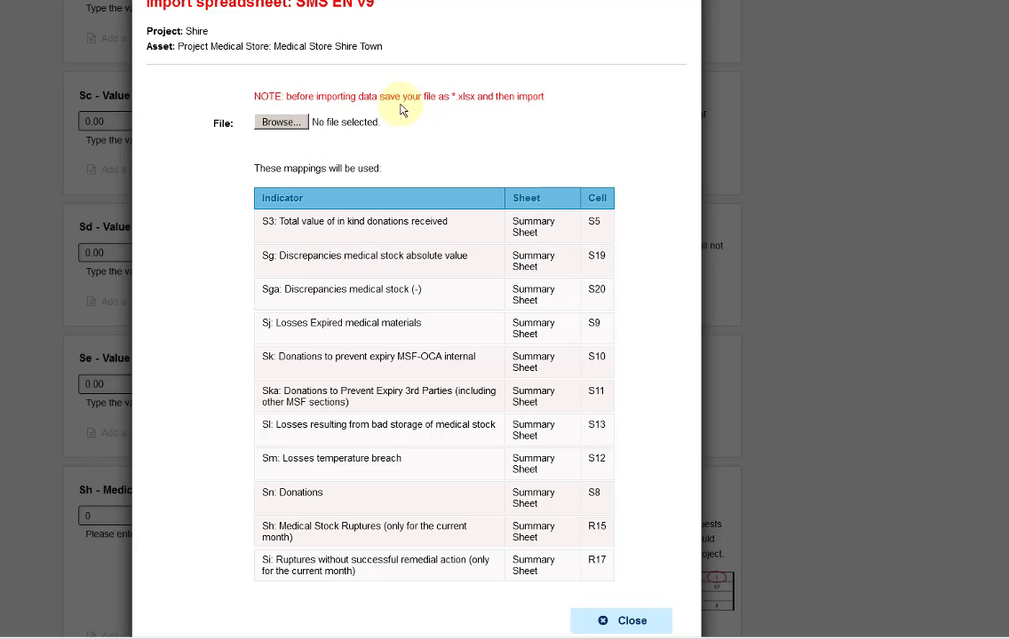
pyautogui.click(288, 123)
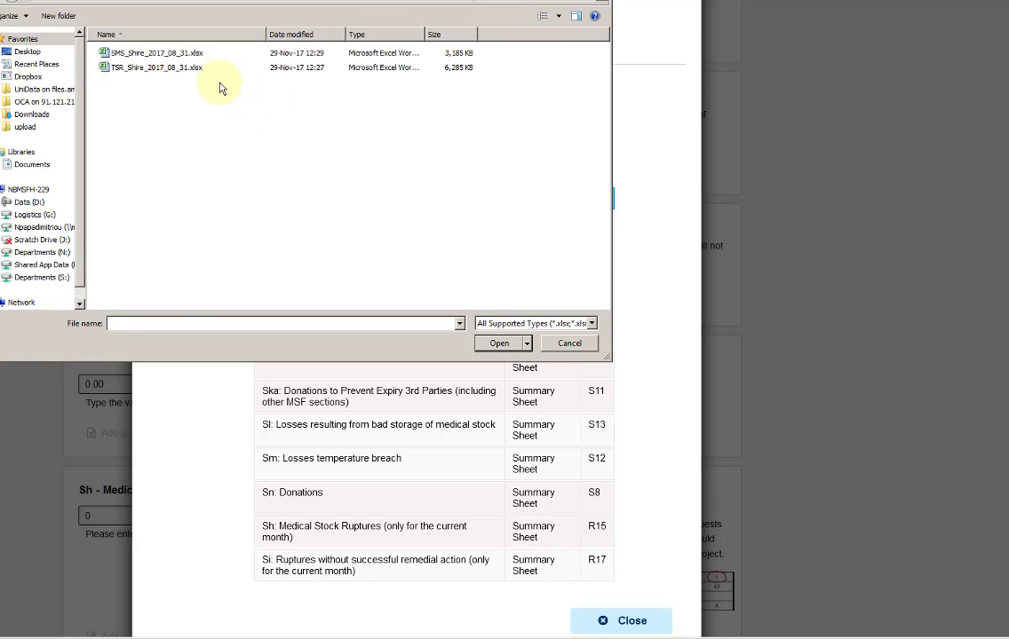
pyautogui.click(151, 53)
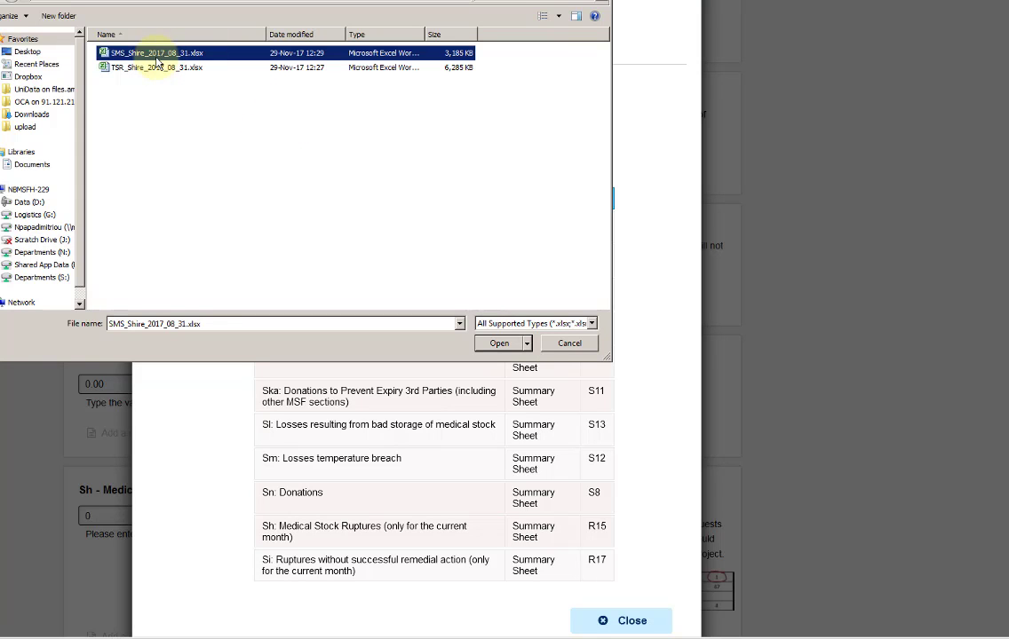
pyautogui.click(499, 343)
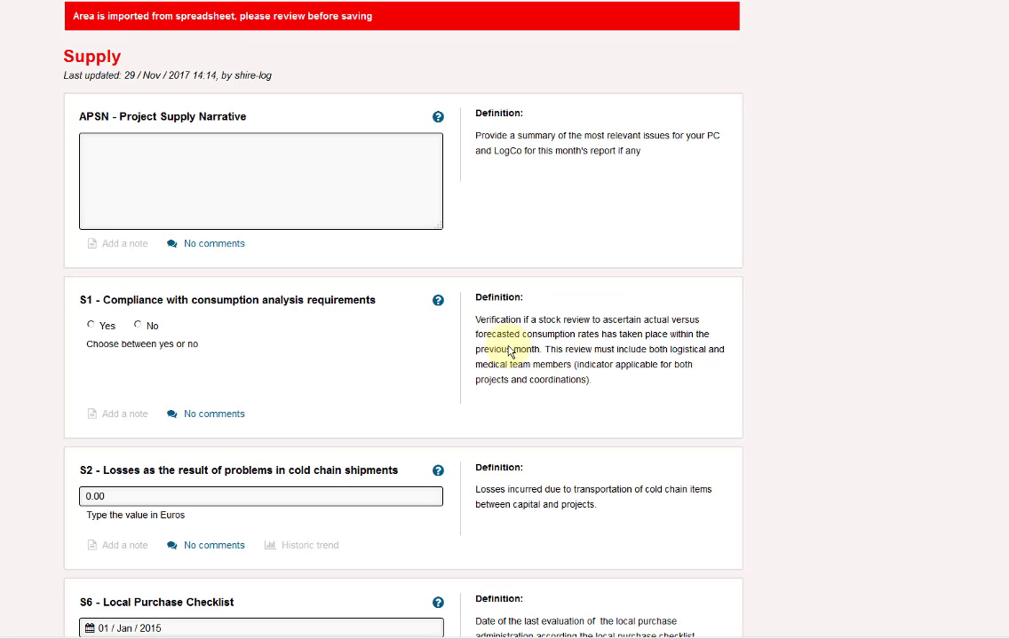
# - Review the imported December values in the medical store's indicators, from the discrepancies through the donations and losses to S3
pyautogui.scroll(-15, 402, 320)
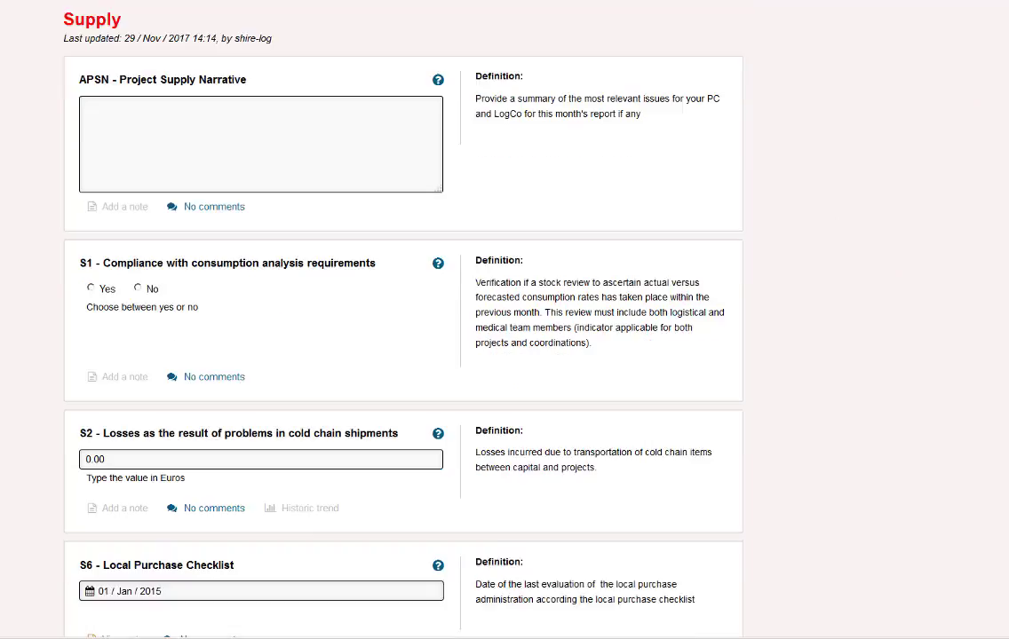
pyautogui.scroll(-10, 402, 319)
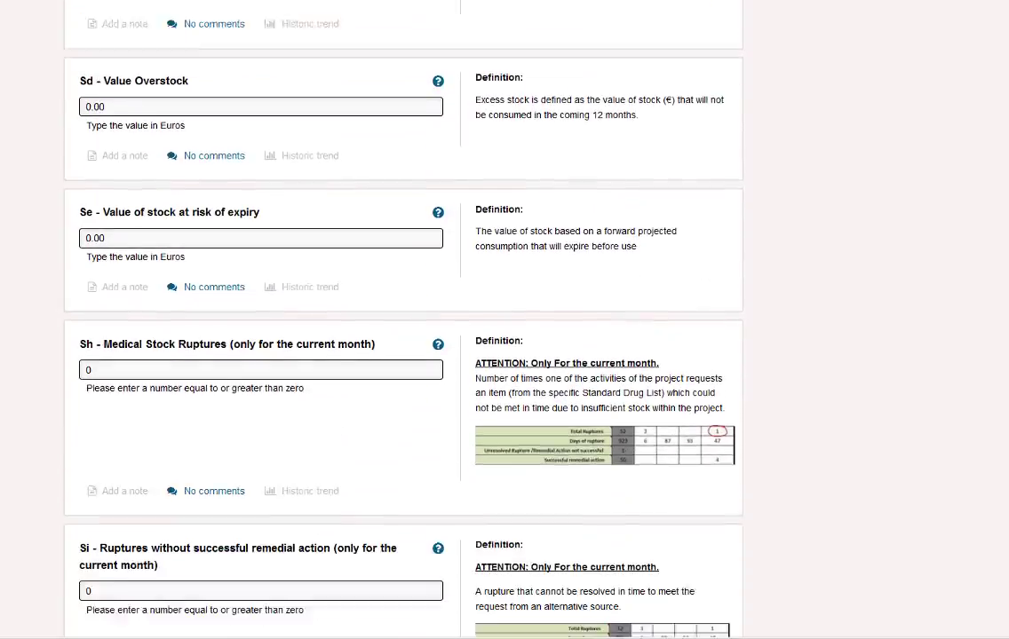
pyautogui.scroll(-3, 402, 319)
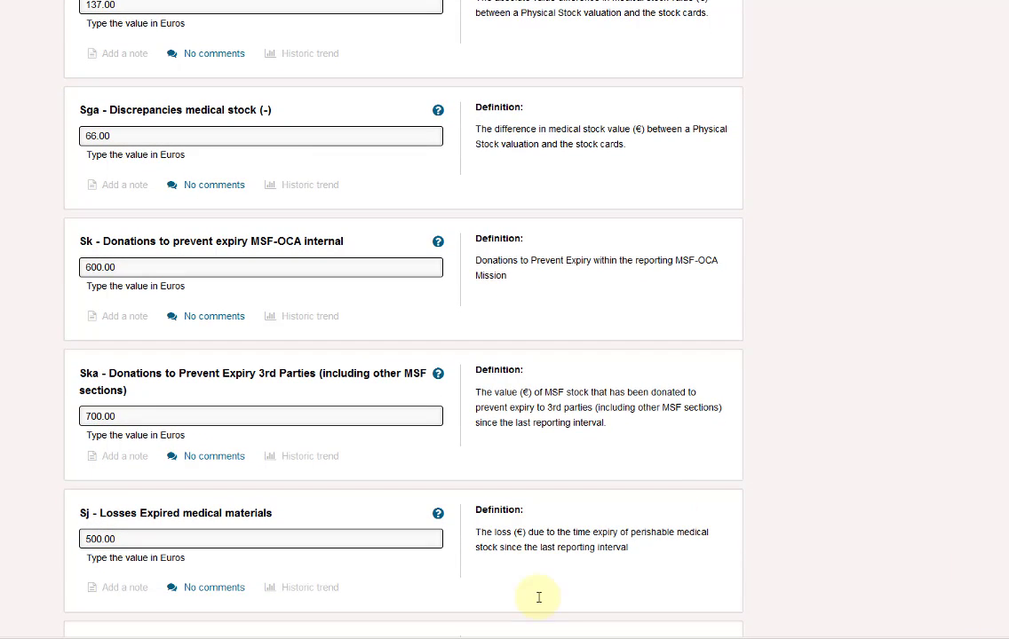
pyautogui.scroll(-3, 402, 319)
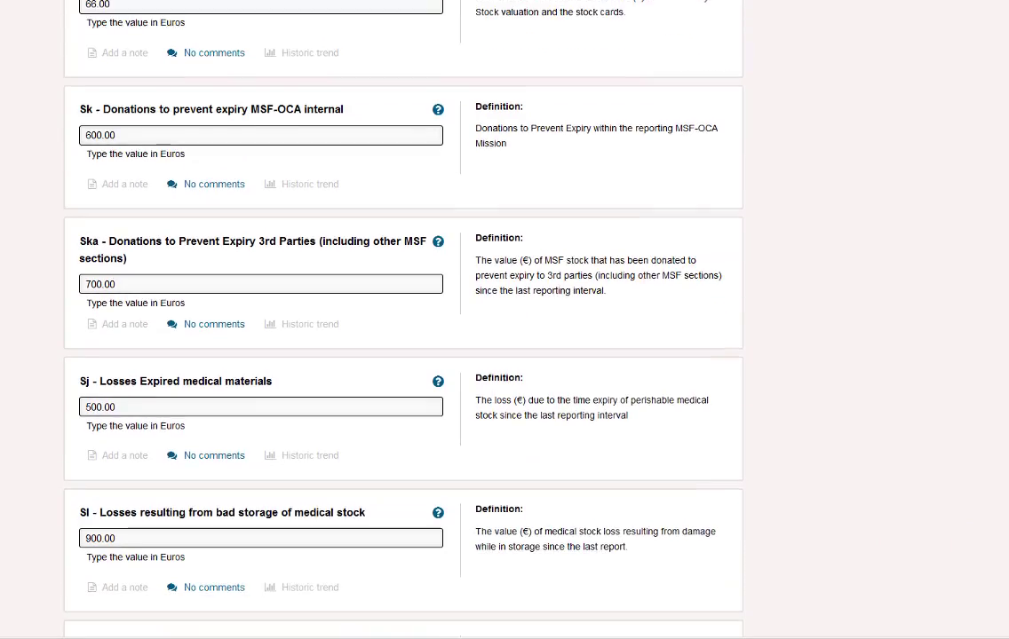
pyautogui.scroll(-4, 558, 530)
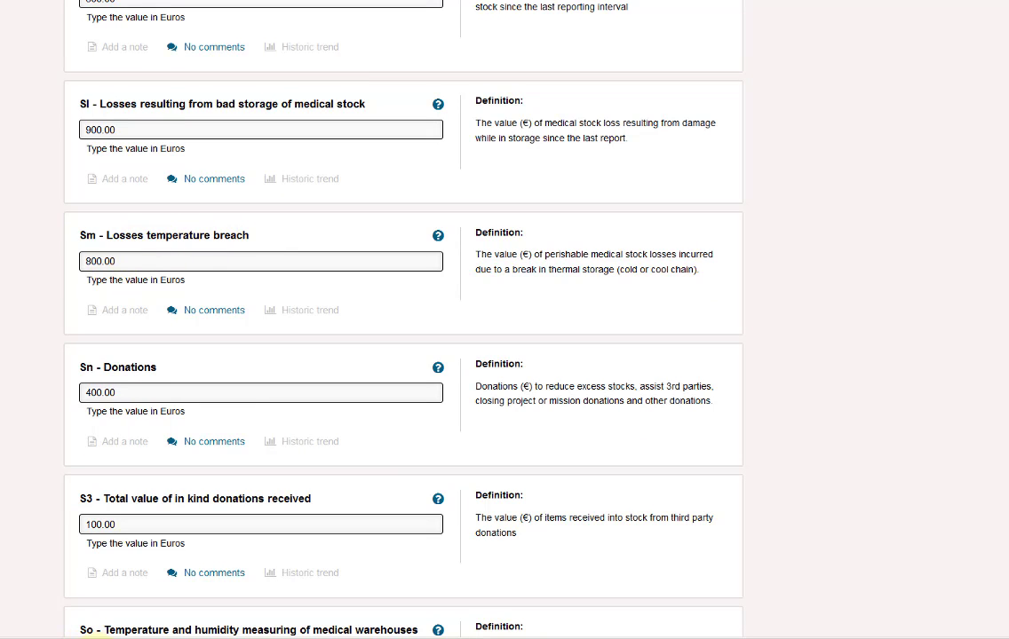
# - Switch to SMS_Shire_2017_08_31.xlsx in Excel and highlight the 12M Losses temperature (S12) and Losses Expired (S9) cells in yellow
pyautogui.click(90, 625)
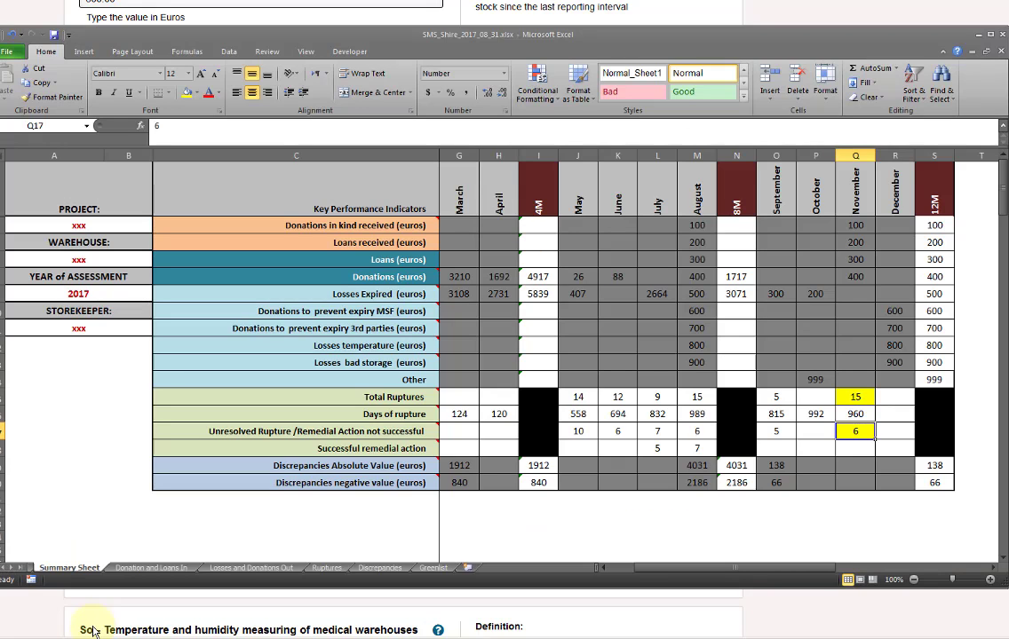
pyautogui.moveTo(410, 346); pyautogui.dragTo(942, 345)
pyautogui.moveTo(928, 345); pyautogui.dragTo(898, 346)
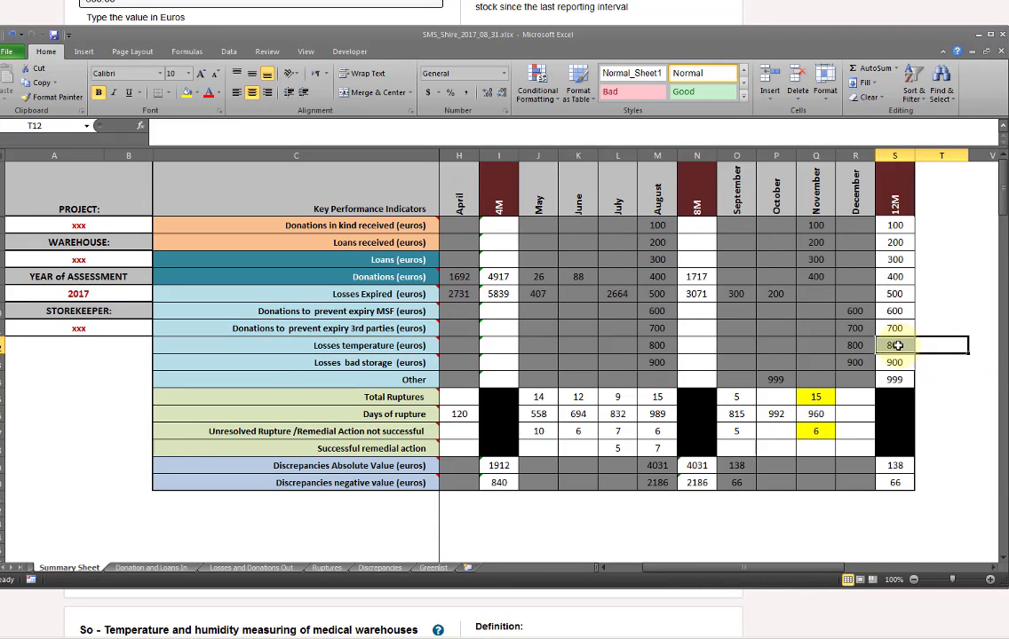
pyautogui.click(897, 346)
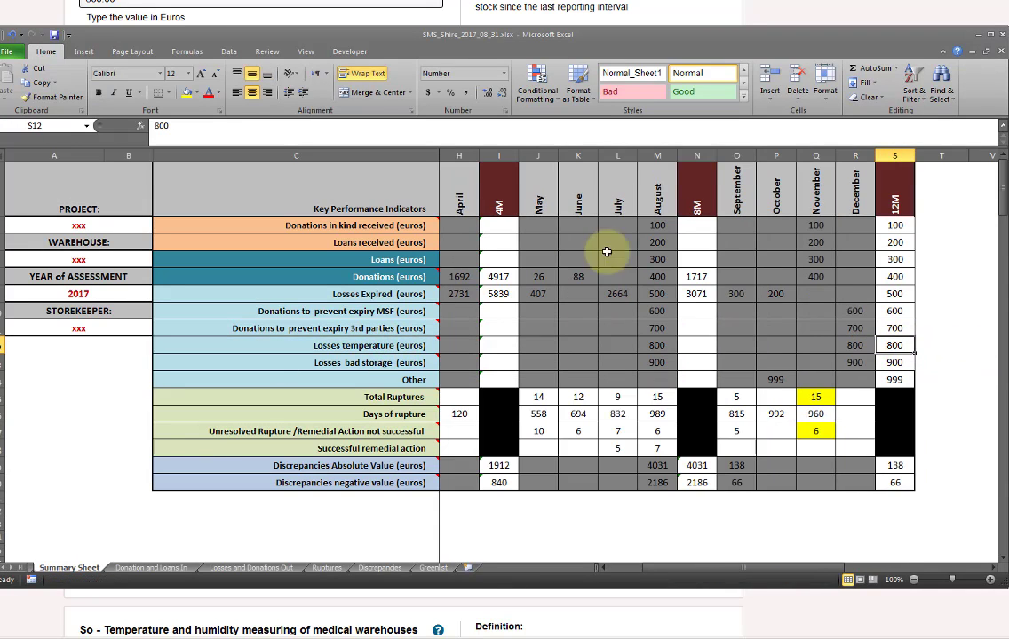
pyautogui.click(189, 94)
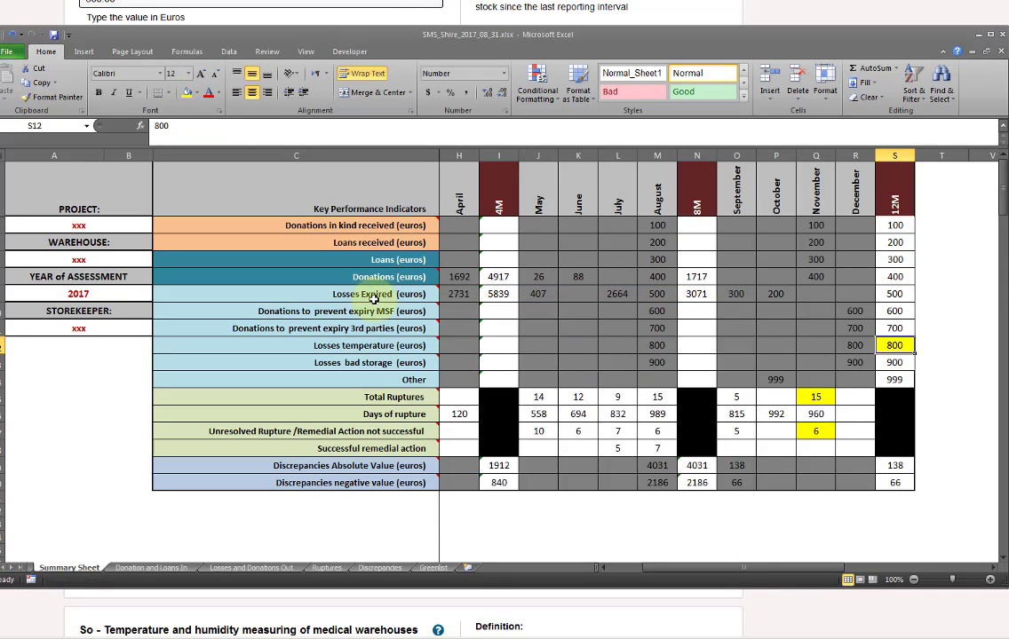
pyautogui.click(898, 293)
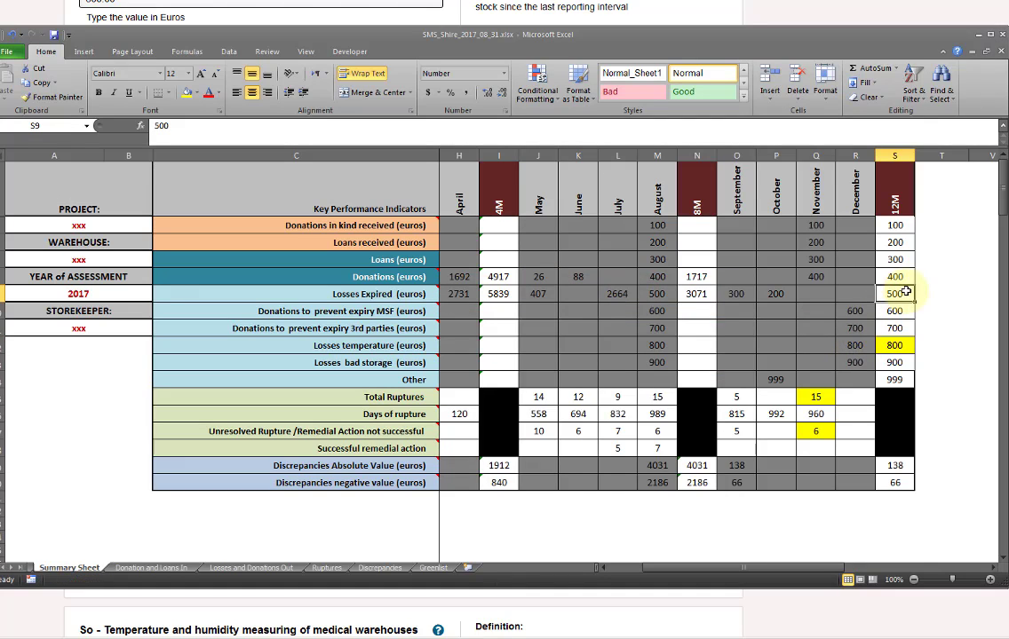
pyautogui.click(187, 96)
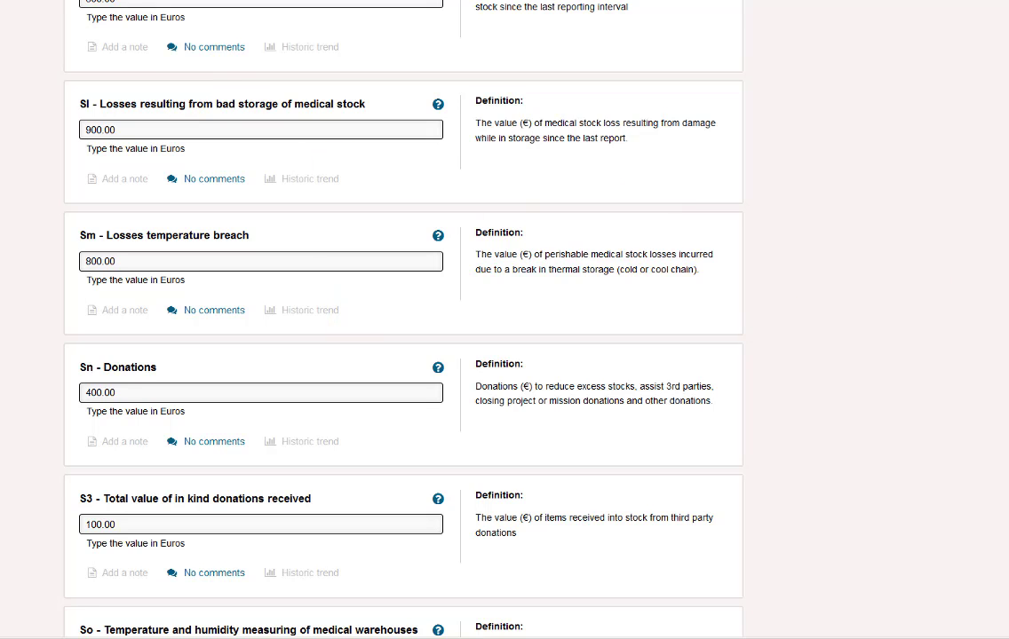
# - Recheck the losses and discrepancies in the browser's Supply form, and highlight the workbook's 12M Discrepancies Absolute Value cell (S19) in yellow
pyautogui.scroll(2, 400, 319)
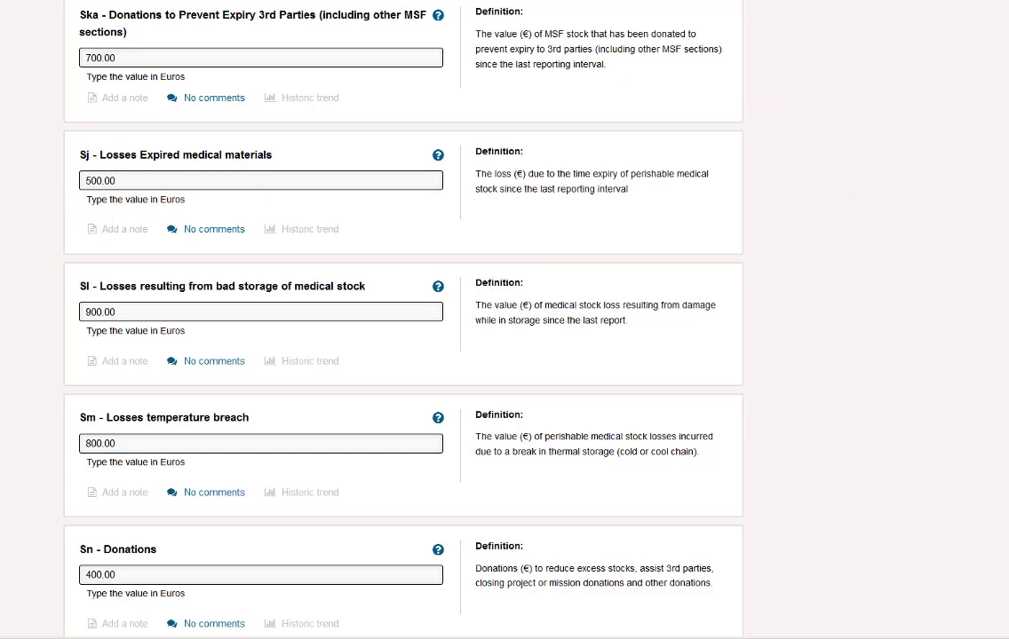
pyautogui.scroll(-3, 403, 320)
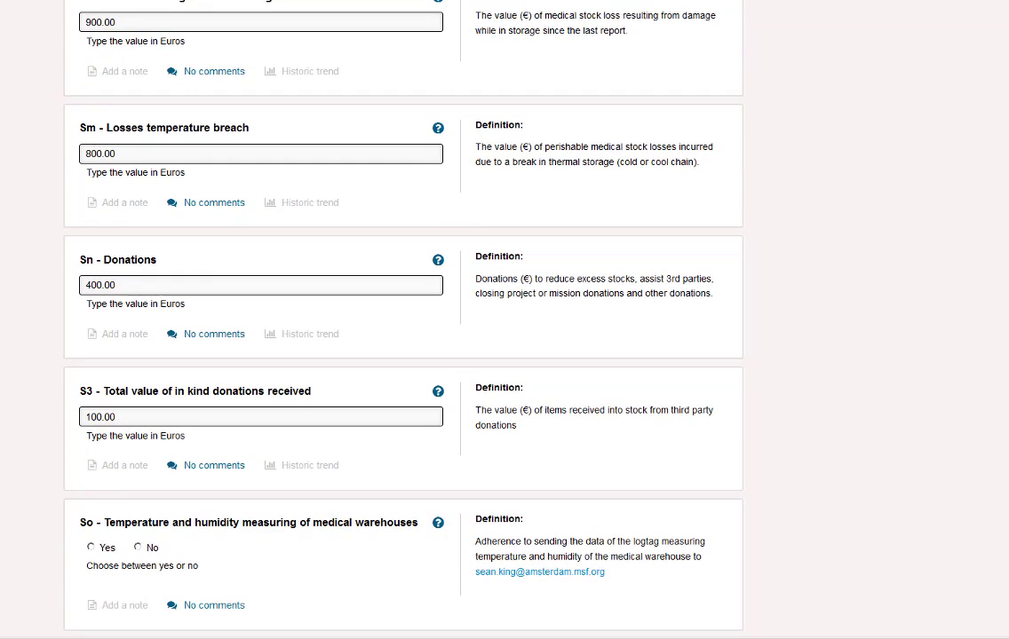
pyautogui.scroll(2, 403, 320)
pyautogui.scroll(8, 622, 295)
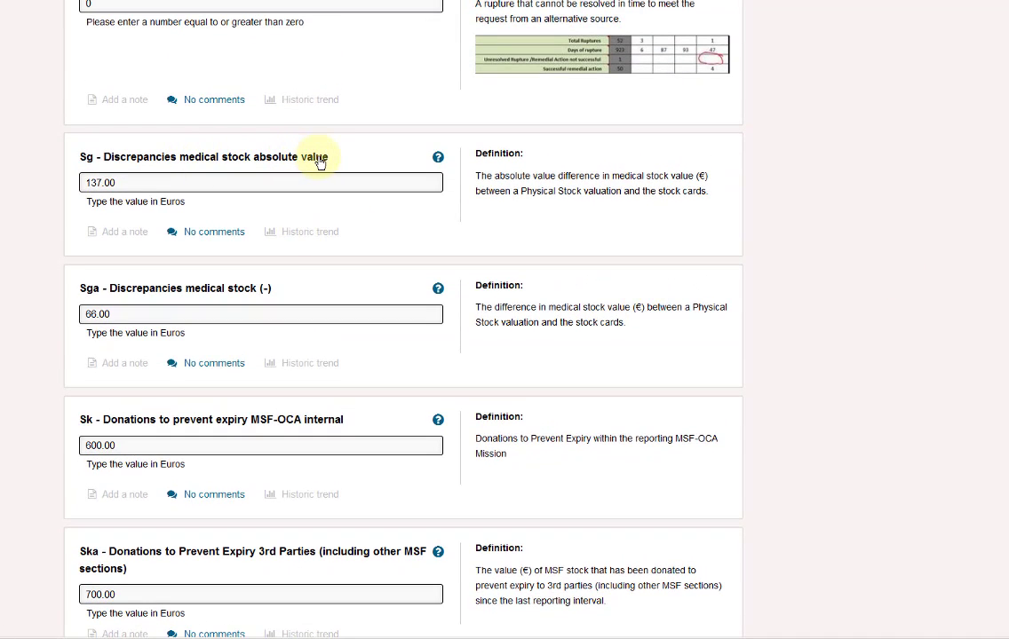
pyautogui.hotkey('alt', 'Tab')
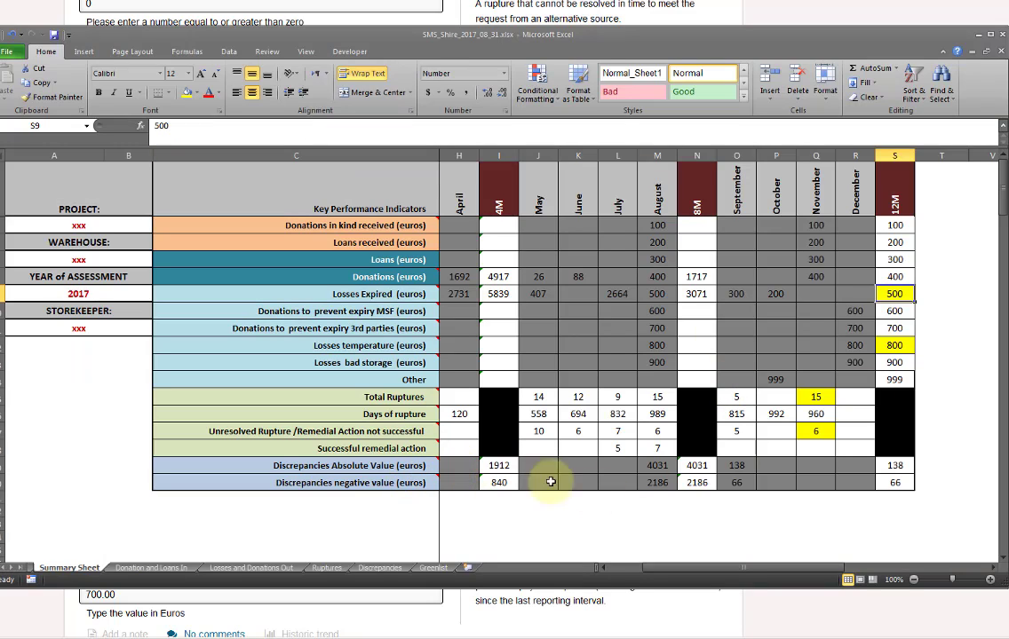
pyautogui.click(904, 468)
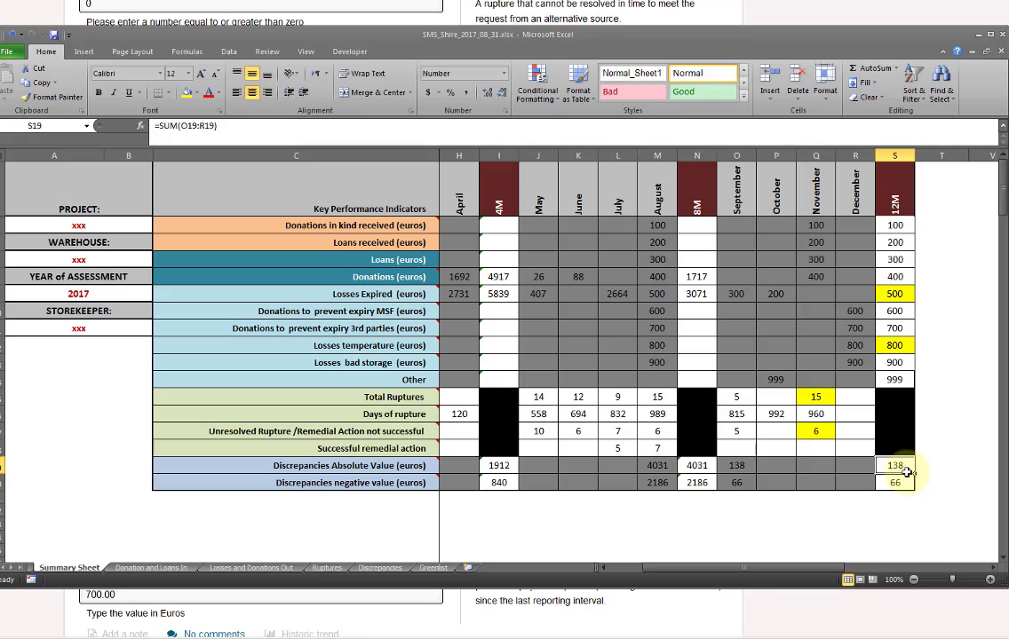
pyautogui.click(189, 98)
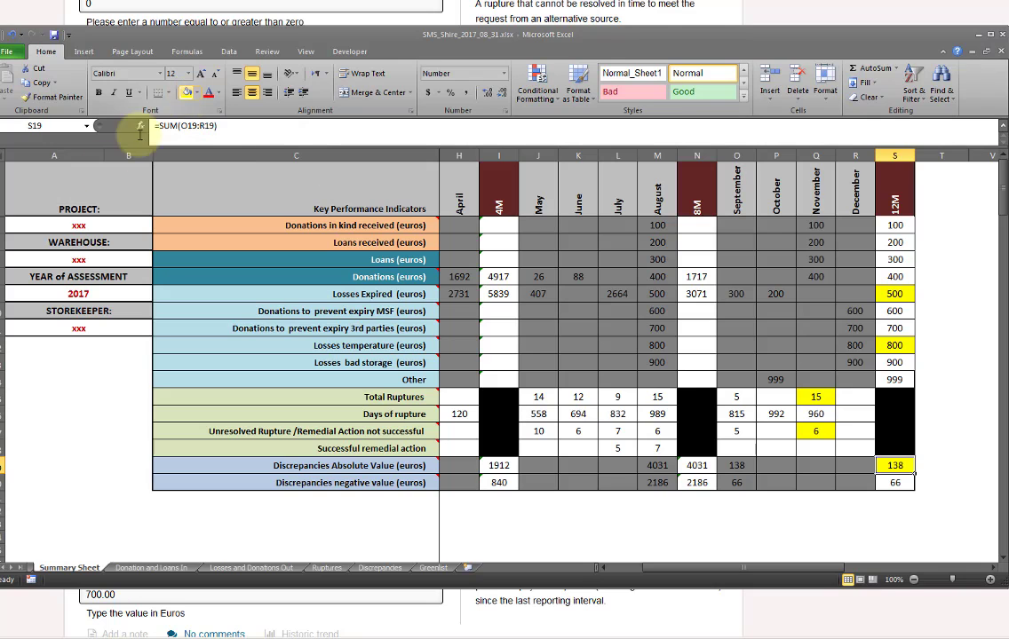
# - Return to the browser's Supply form, save the December data without submitting it for review, and go back to the medical store section's start
pyautogui.hotkey('alt', 'Tab')
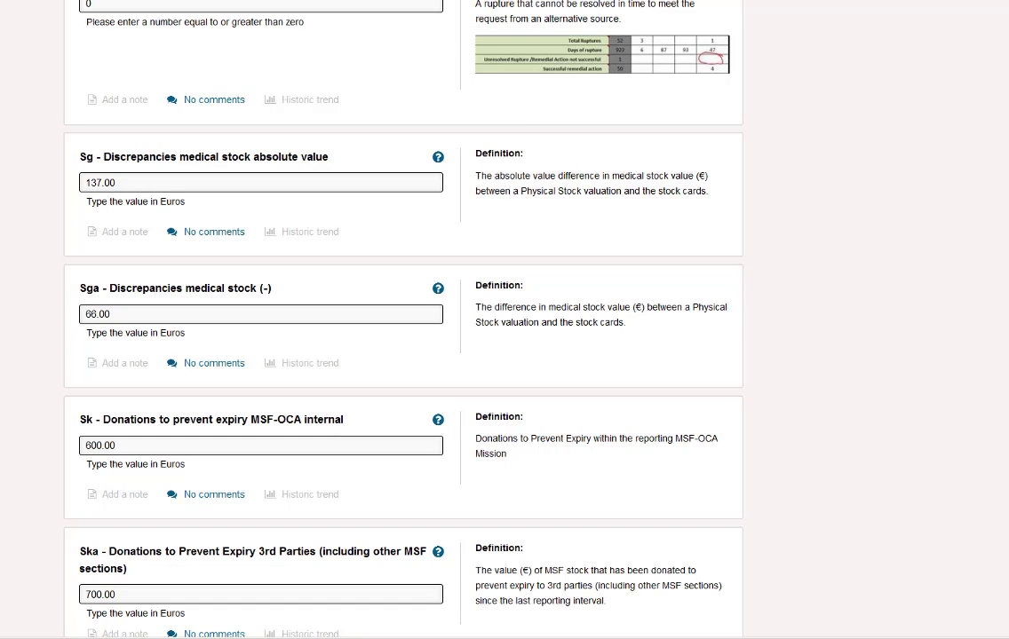
pyautogui.scroll(-20, 575, 477)
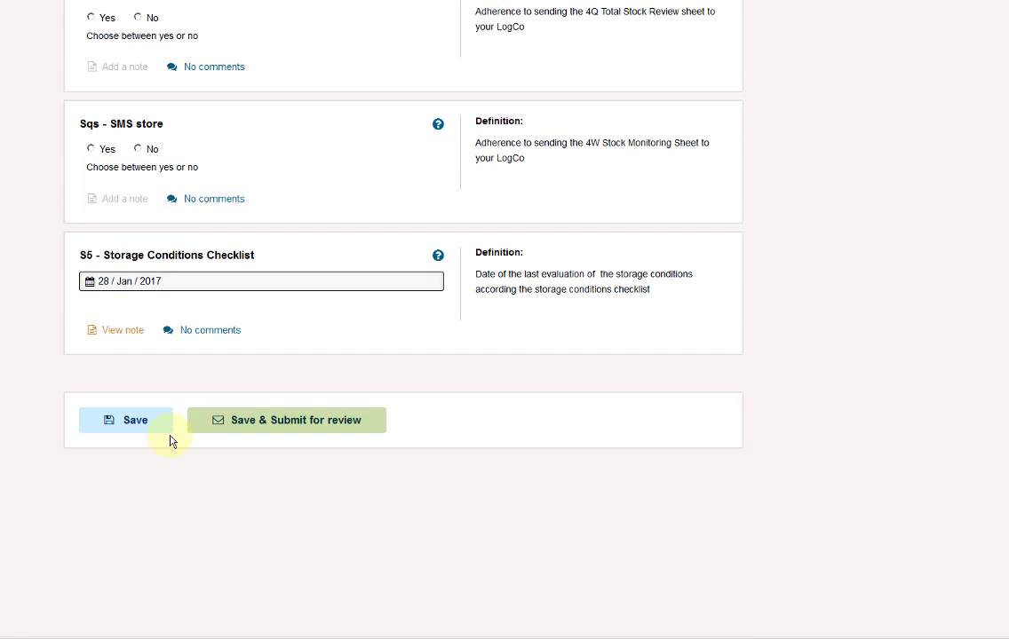
pyautogui.click(131, 428)
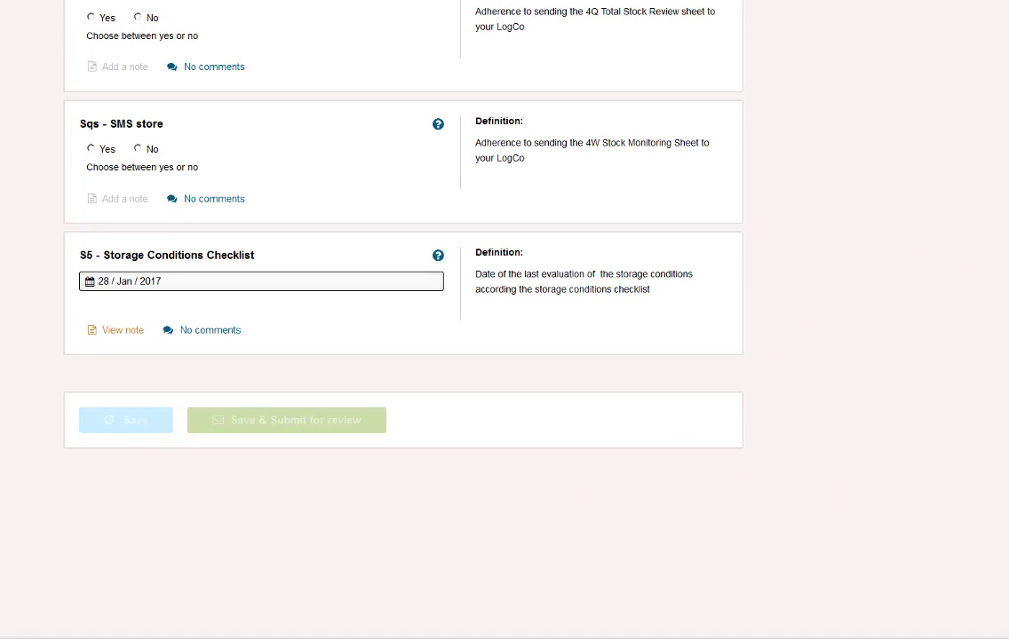
pyautogui.scroll(15, 403, 320)
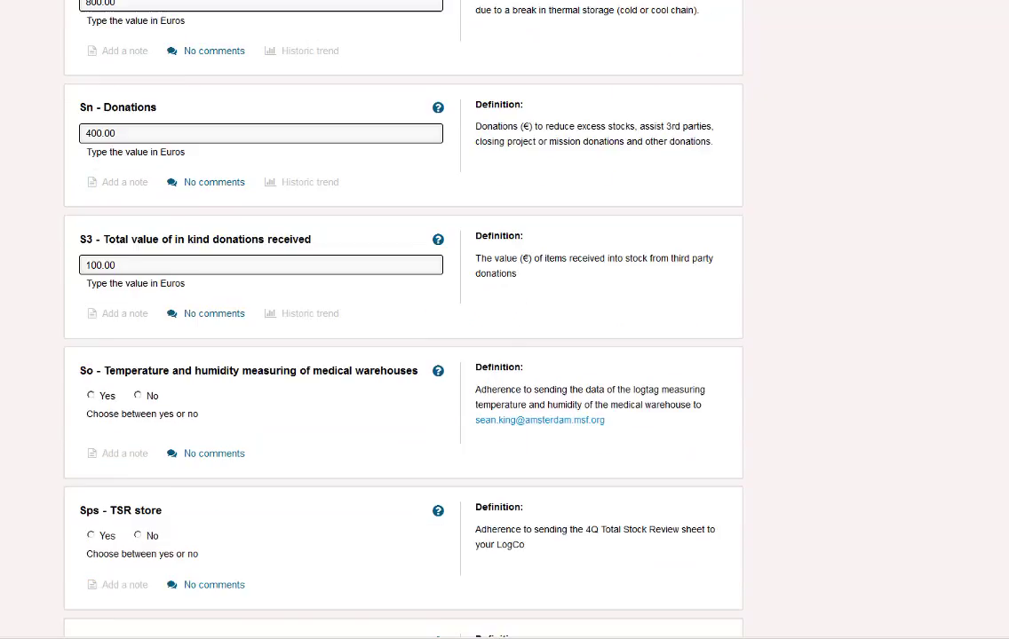
pyautogui.scroll(11, 404, 320)
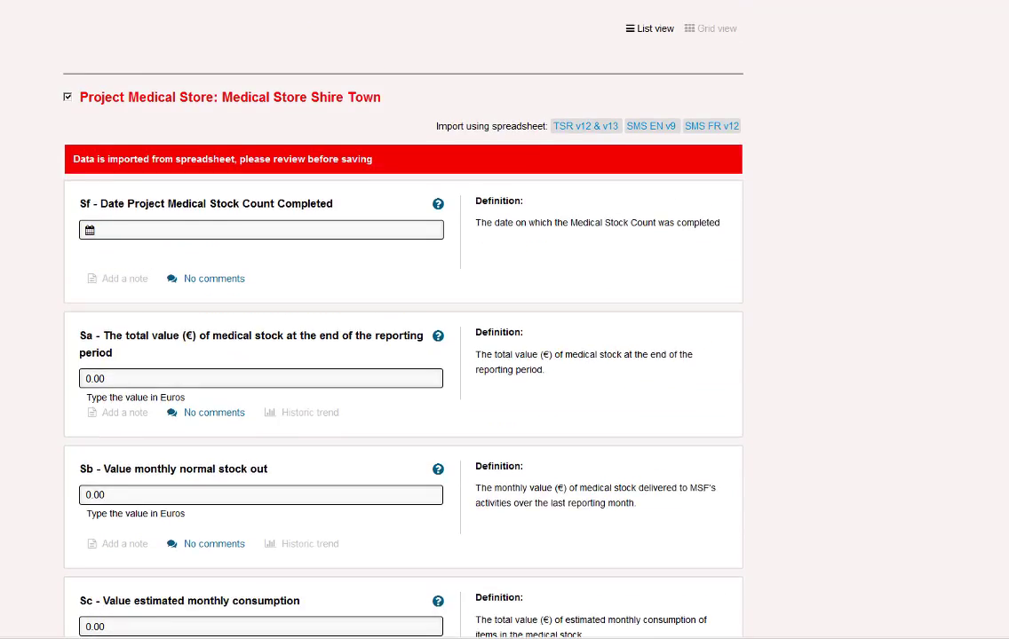